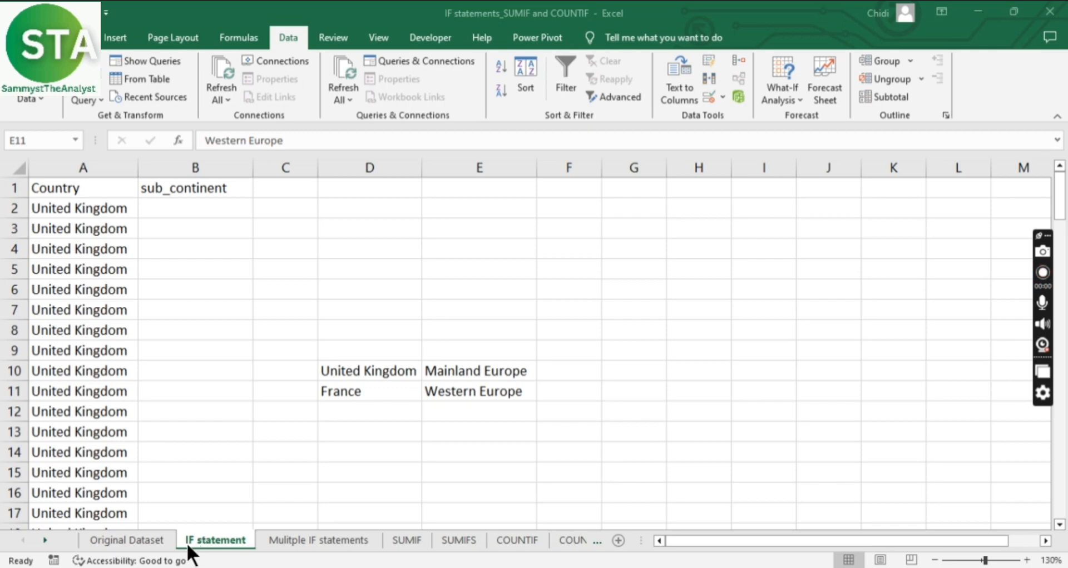
Review the invoice records on the Original Dataset sheet through to the last row.
{"action": "left_click", "coordinate": [131, 538]}
{"action": "left_click", "coordinate": [130, 537]}
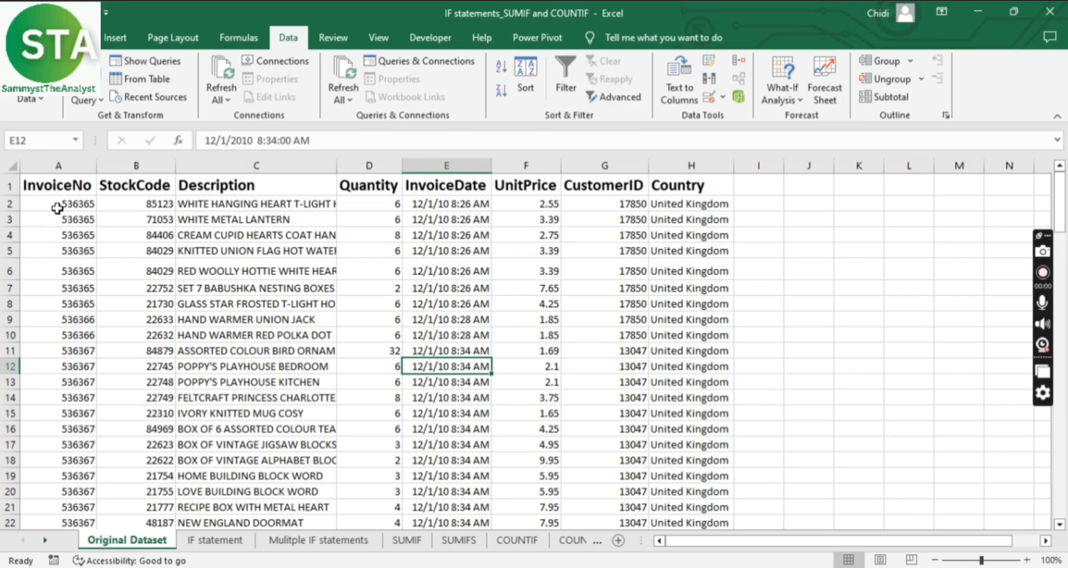
{"action": "scroll", "coordinate": [64, 233], "scroll_direction": "down", "scroll_amount": 12}
{"action": "scroll", "coordinate": [64, 234], "scroll_direction": "down", "scroll_amount": 18}
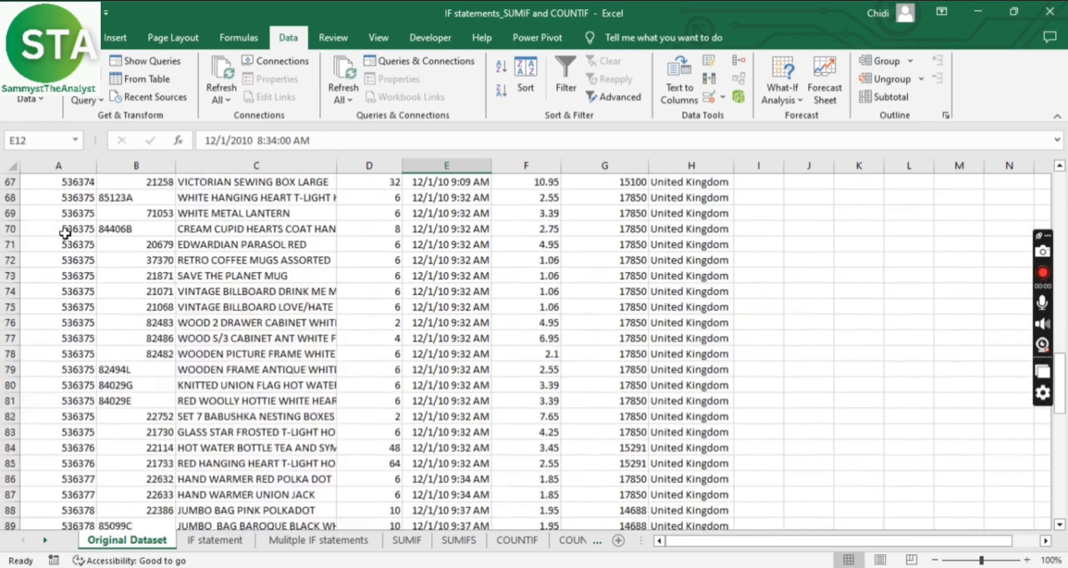
{"action": "scroll", "coordinate": [64, 234], "scroll_direction": "down", "scroll_amount": 4}
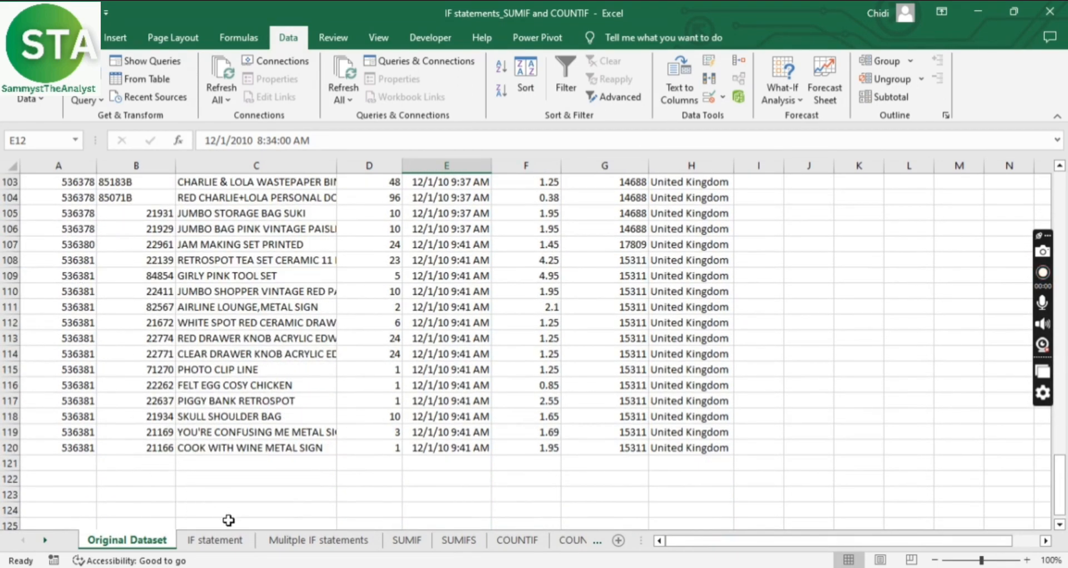
On the IF statement sheet, examine the country-to-sub-continent mapping in D10:E11 and the countries listed in column A.
{"action": "left_click", "coordinate": [206, 532]}
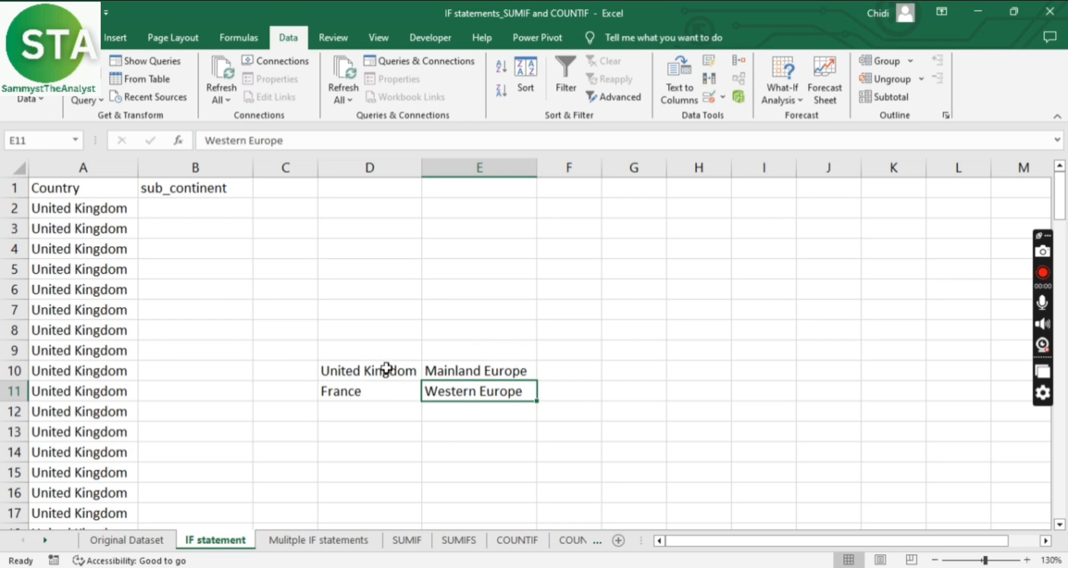
{"action": "left_click_drag", "start_coordinate": [384, 368], "coordinate": [474, 400]}
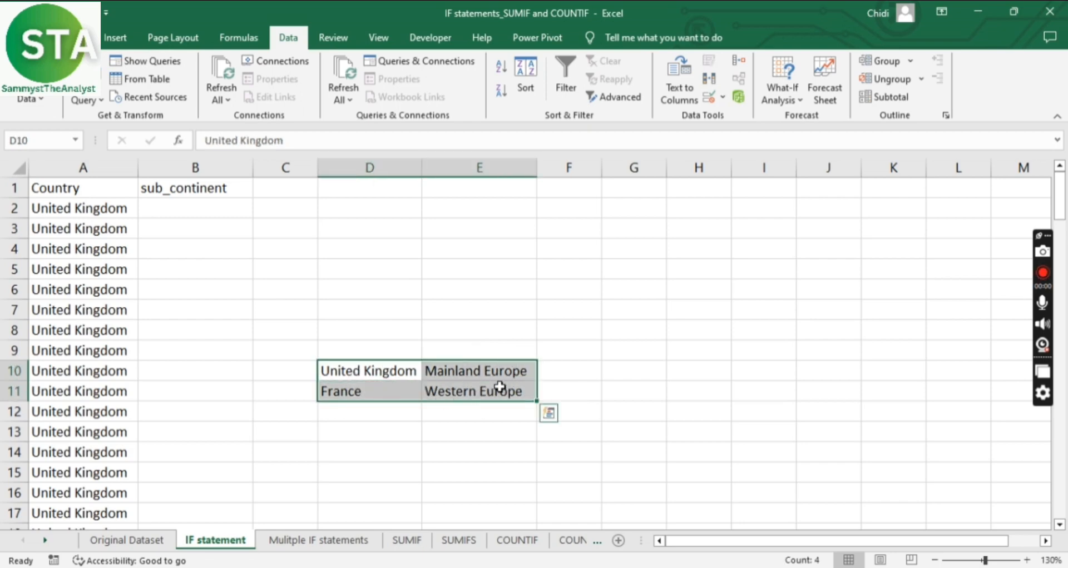
{"action": "left_click", "coordinate": [401, 370]}
{"action": "left_click", "coordinate": [465, 369]}
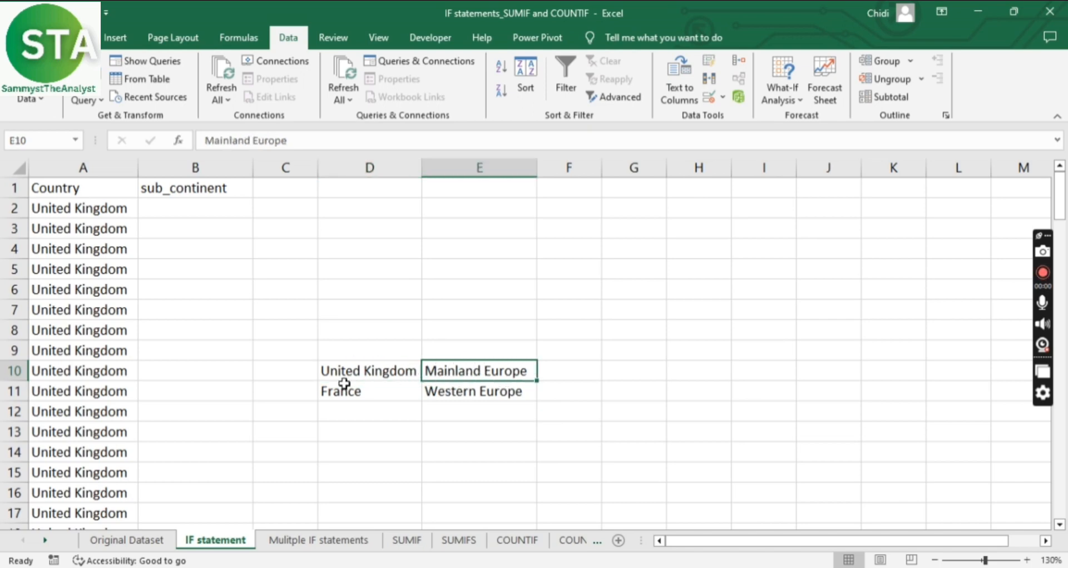
{"action": "scroll", "coordinate": [120, 351], "scroll_direction": "down", "scroll_amount": 9}
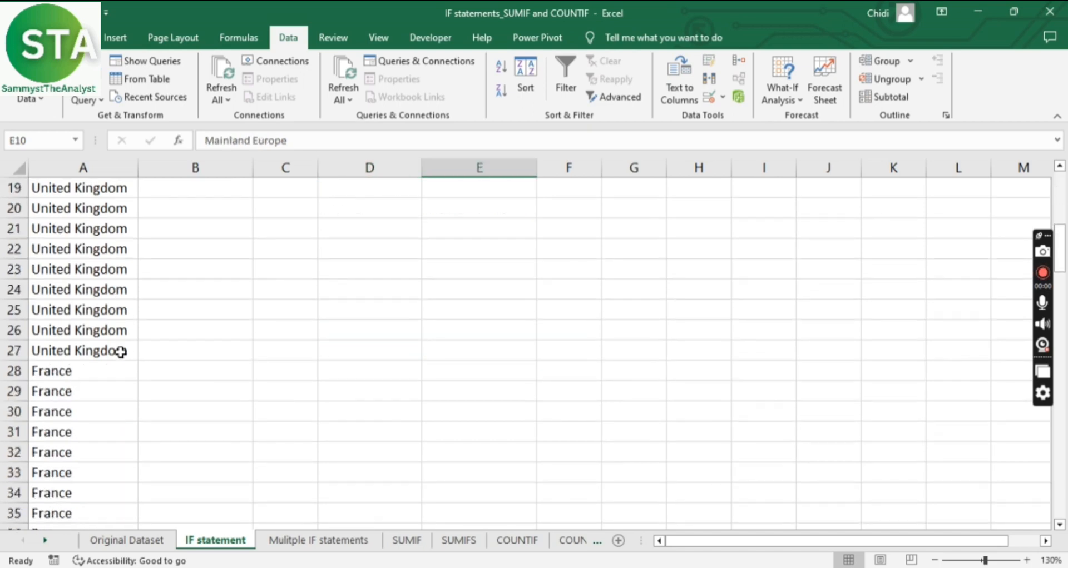
{"action": "scroll", "coordinate": [120, 352], "scroll_direction": "up", "scroll_amount": 9}
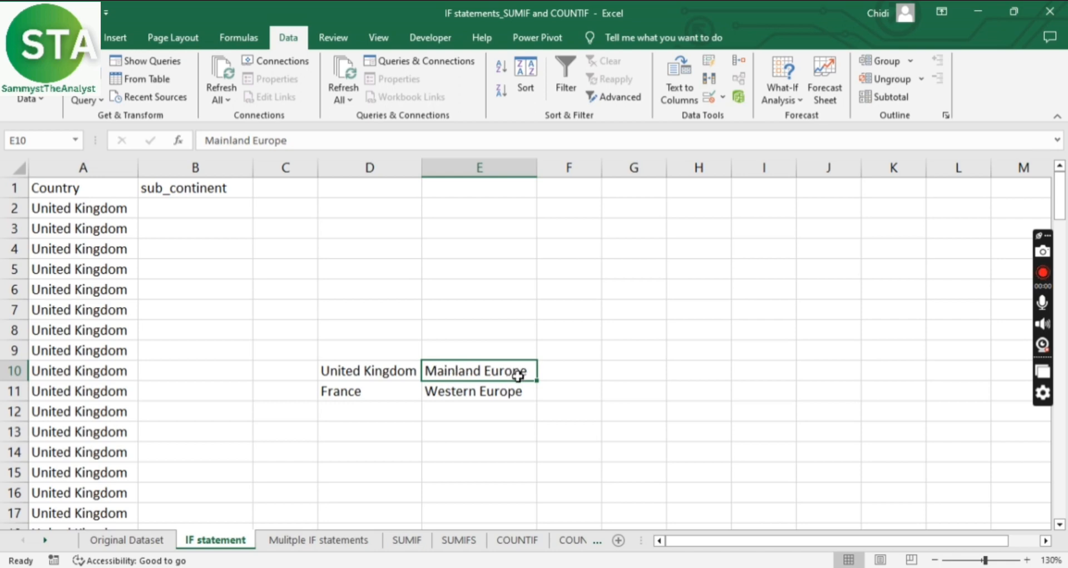
{"action": "left_click", "coordinate": [360, 389]}
{"action": "left_click", "coordinate": [450, 401]}
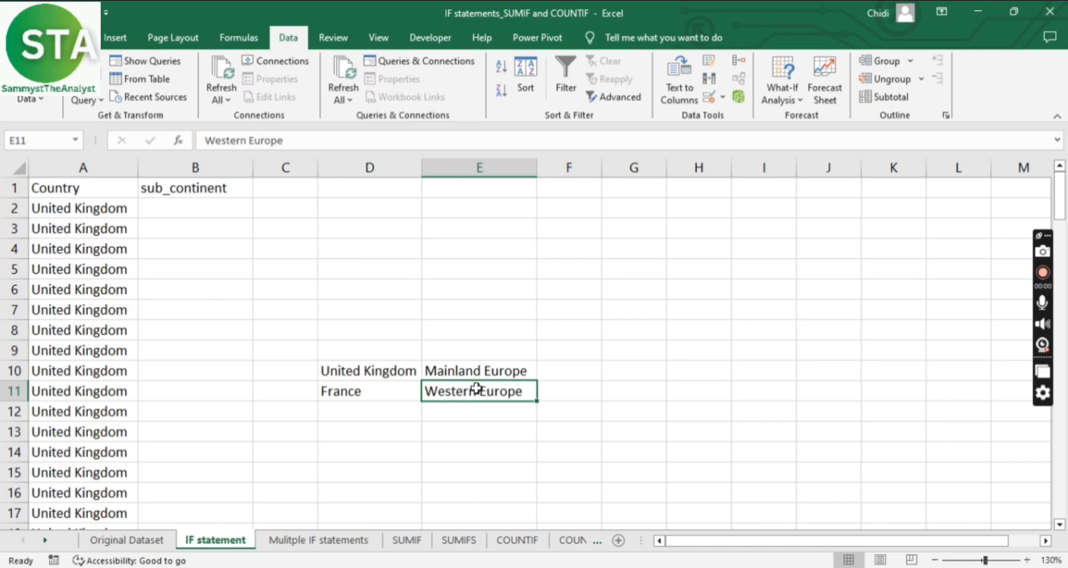
Start an IF formula in B2 with the logical test A2="United Kingdom".
{"action": "left_click", "coordinate": [191, 212]}
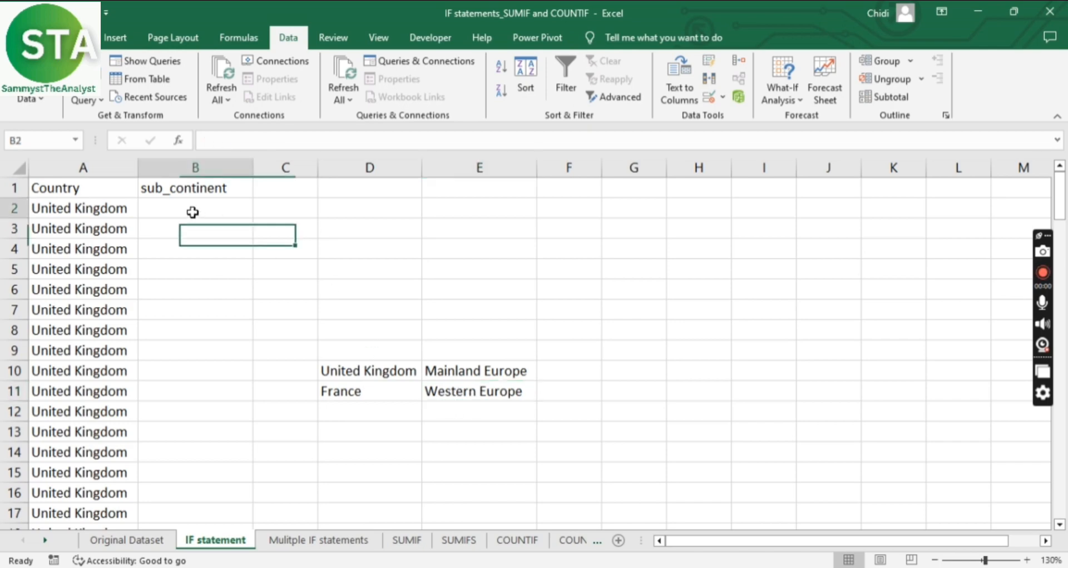
{"action": "double_click", "coordinate": [192, 212]}
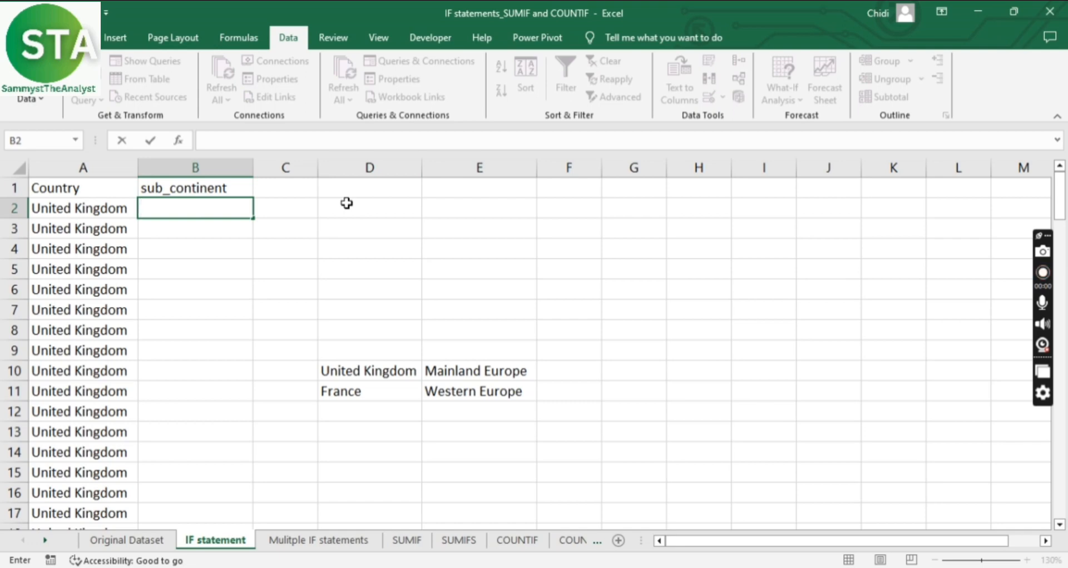
{"action": "type", "text": "=if"}
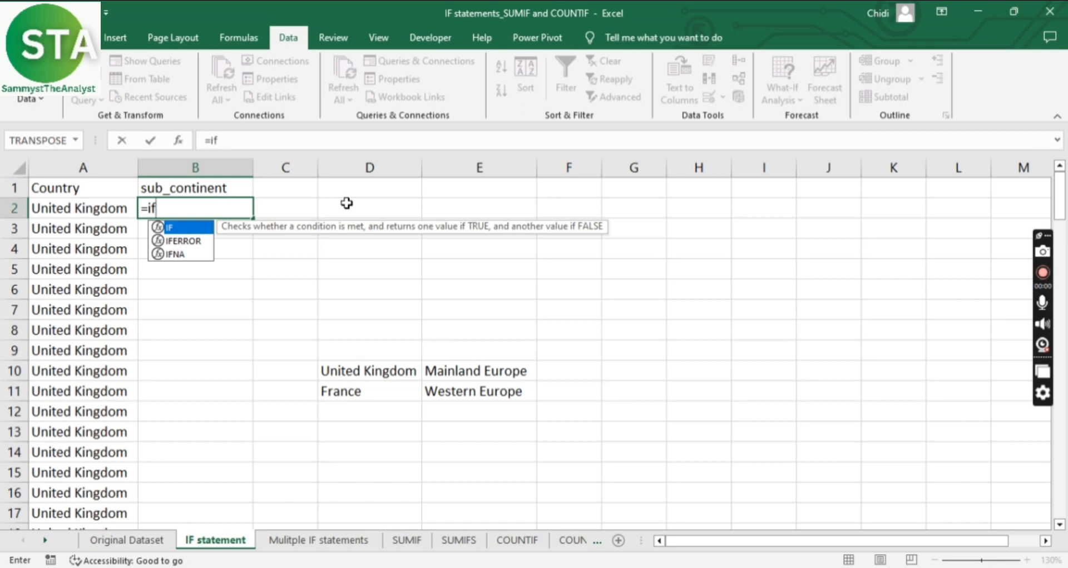
{"action": "key", "text": "Tab"}
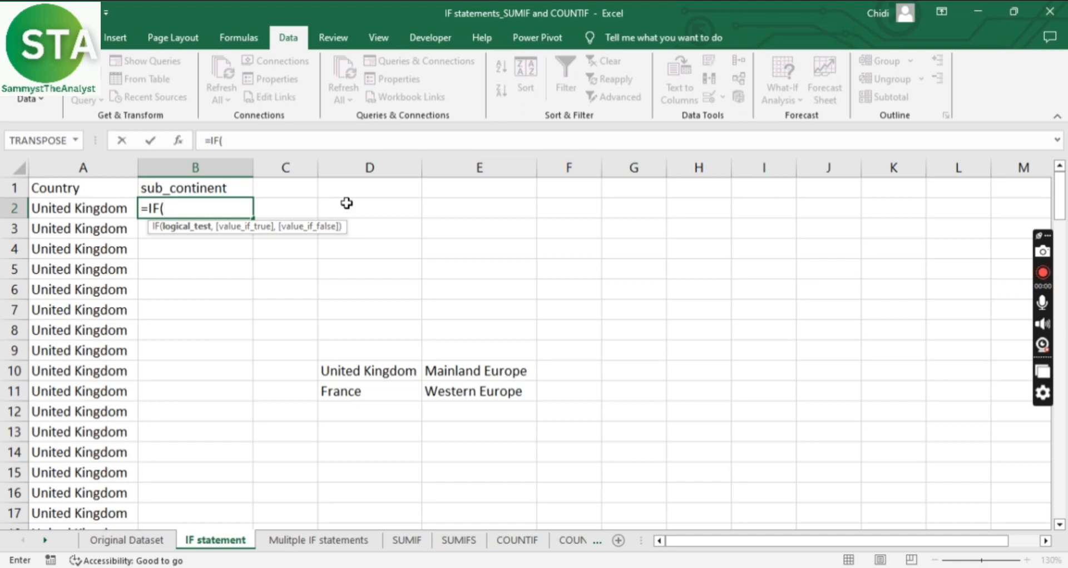
{"action": "left_click", "coordinate": [81, 209]}
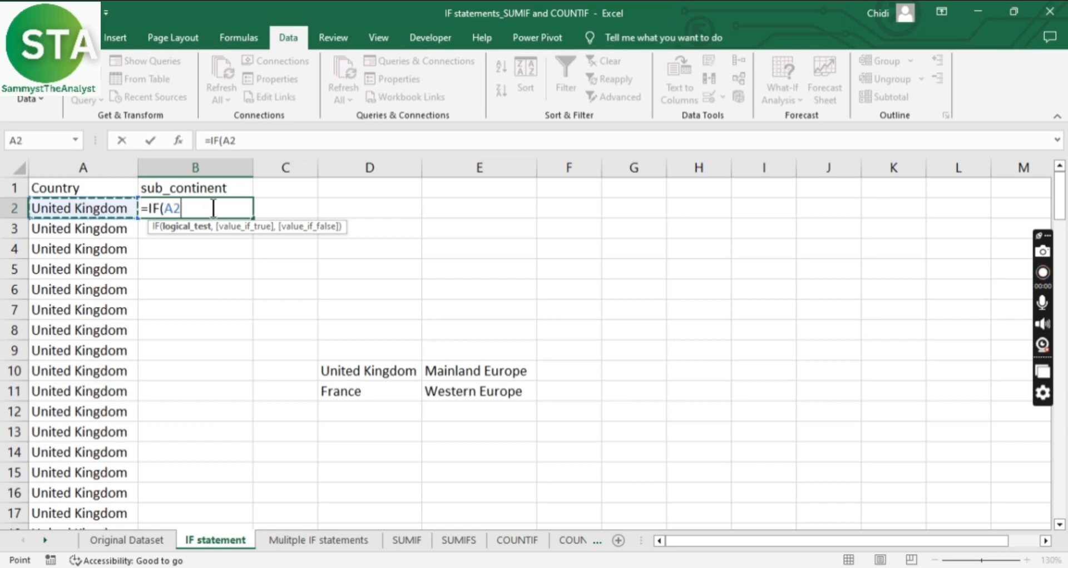
{"action": "type", "text": "="}
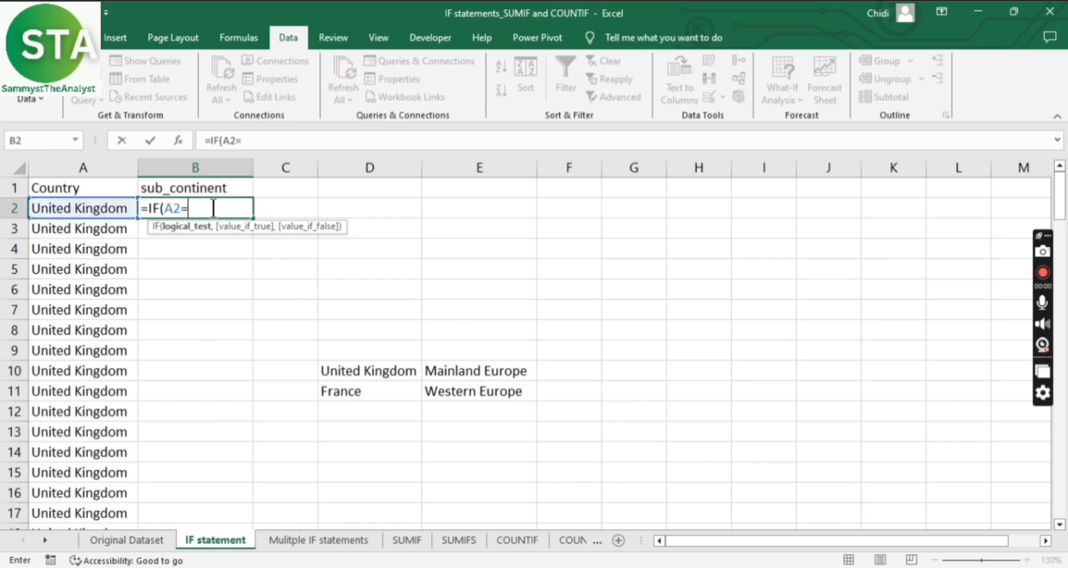
{"action": "type", "text": "\"United K"}
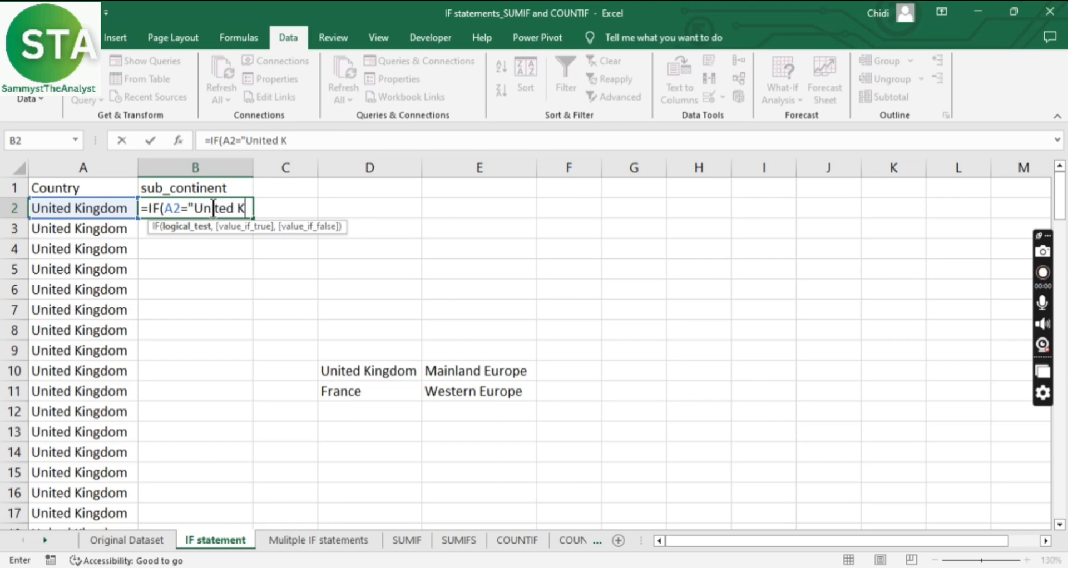
{"action": "type", "text": "ingdom\""}
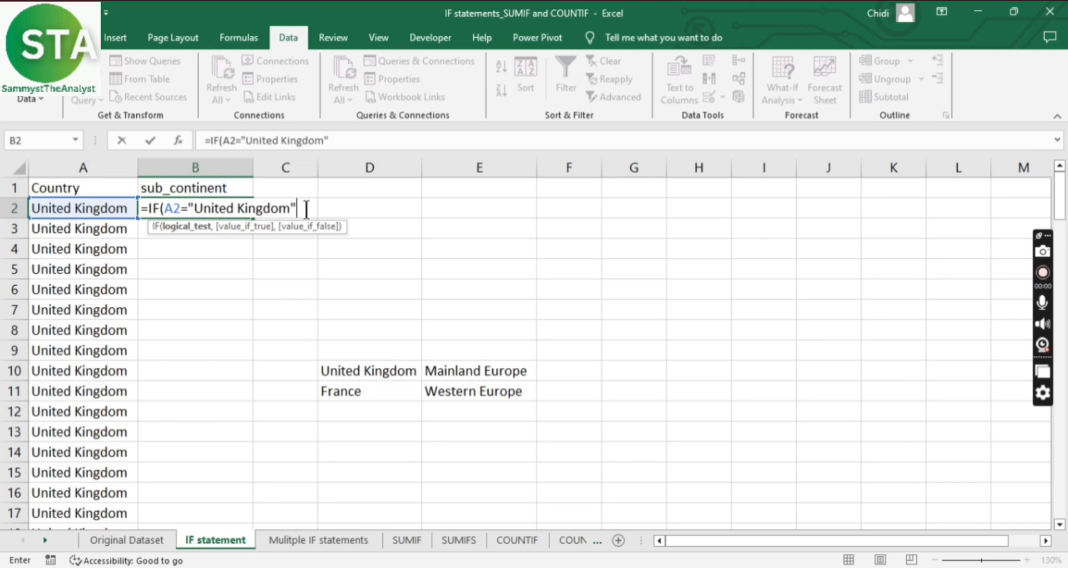
Complete the B2 formula to return "Mainland Europe" if true and "Western Europe" if false.
{"action": "type", "text": ","}
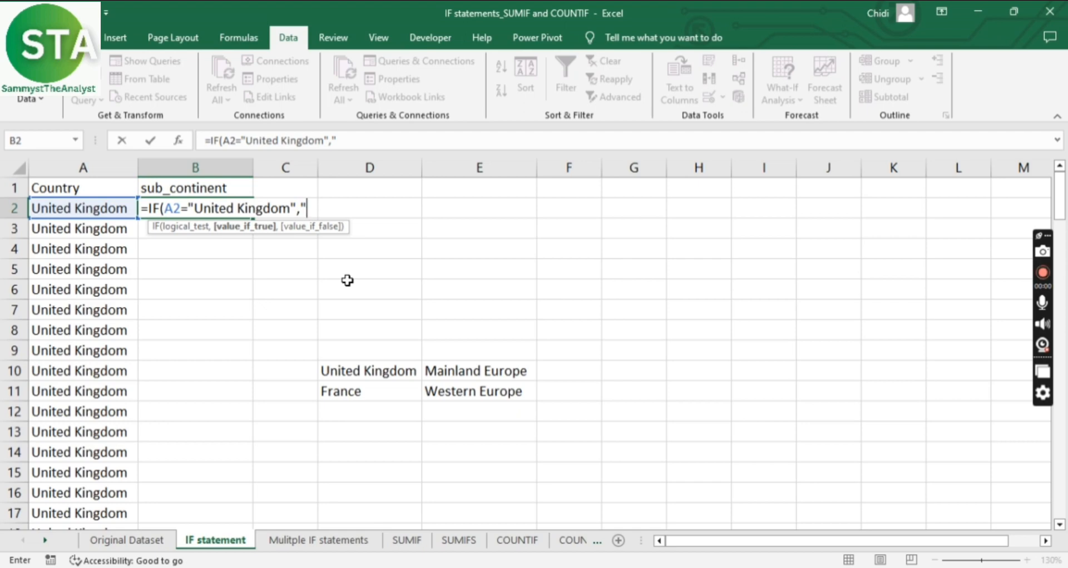
{"action": "type", "text": "Main"}
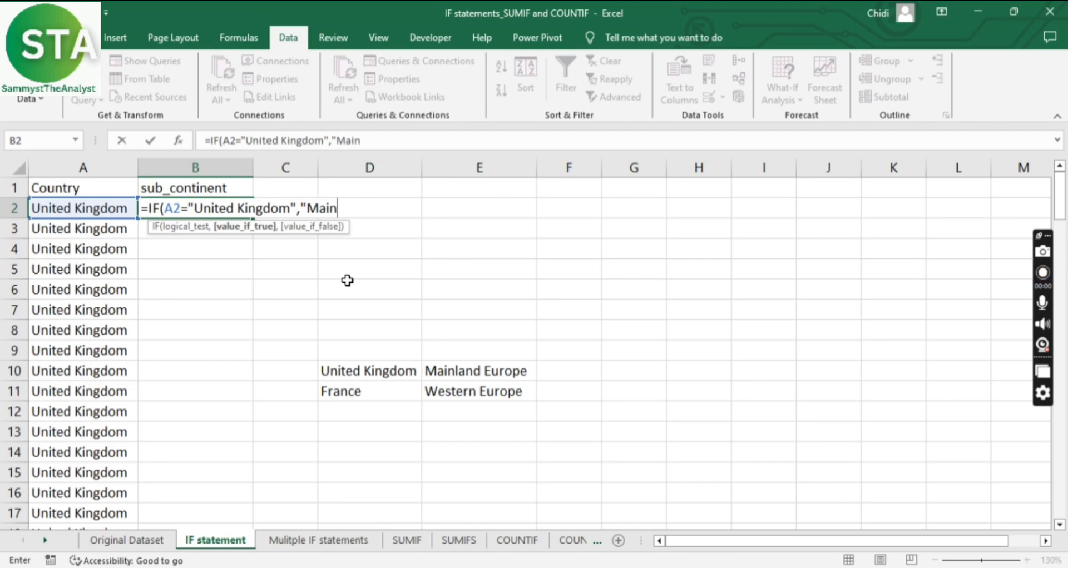
{"action": "type", "text": "land E"}
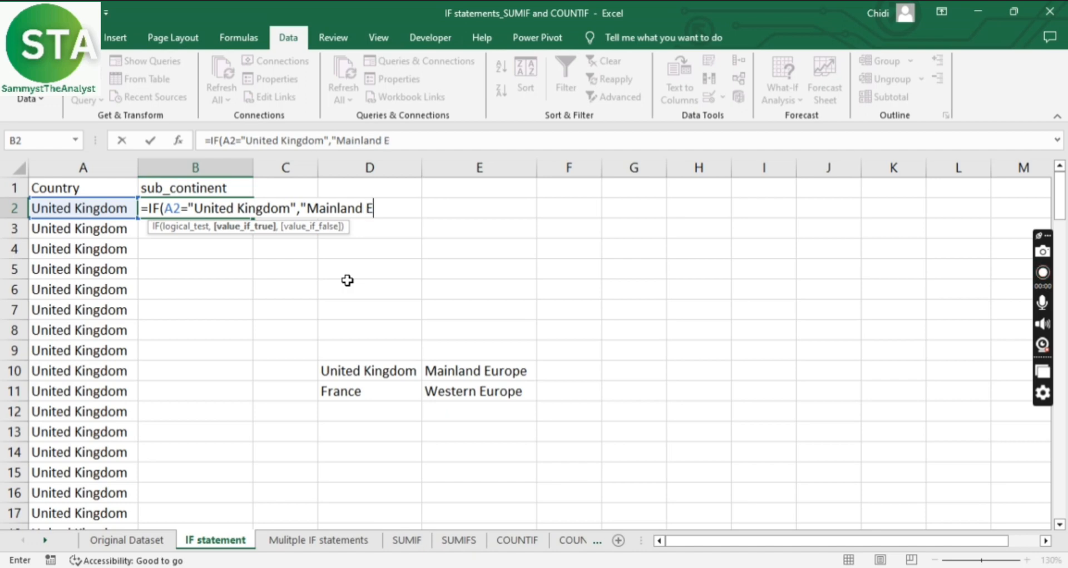
{"action": "type", "text": "urope\""}
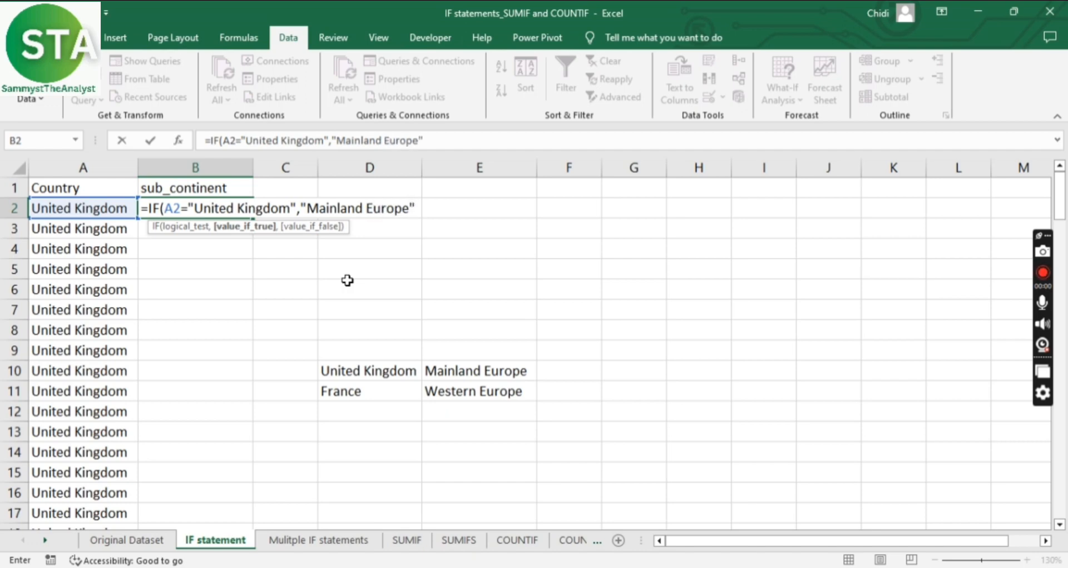
{"action": "type", "text": ","}
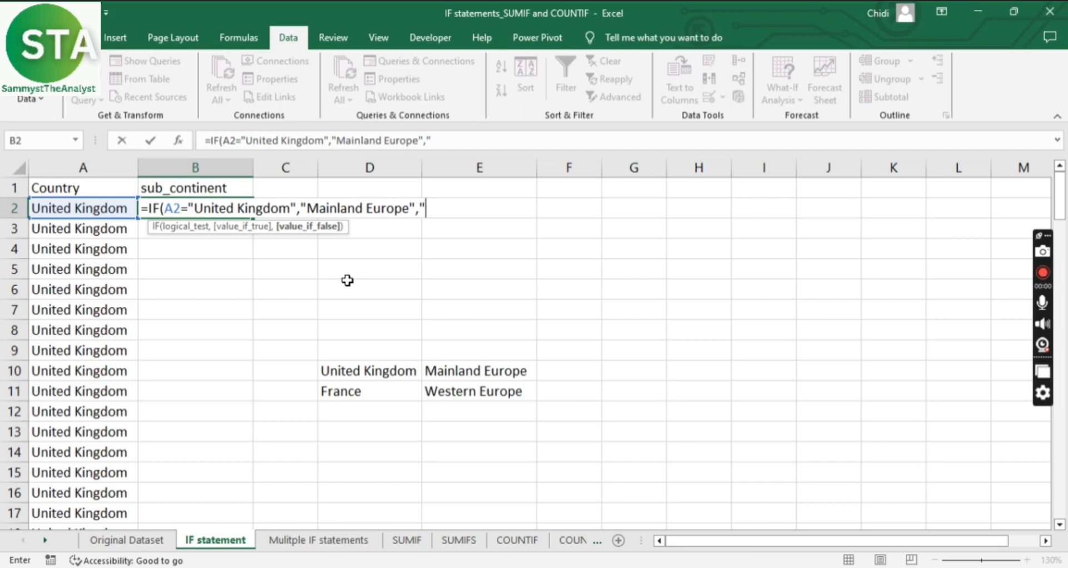
{"action": "type", "text": "We"}
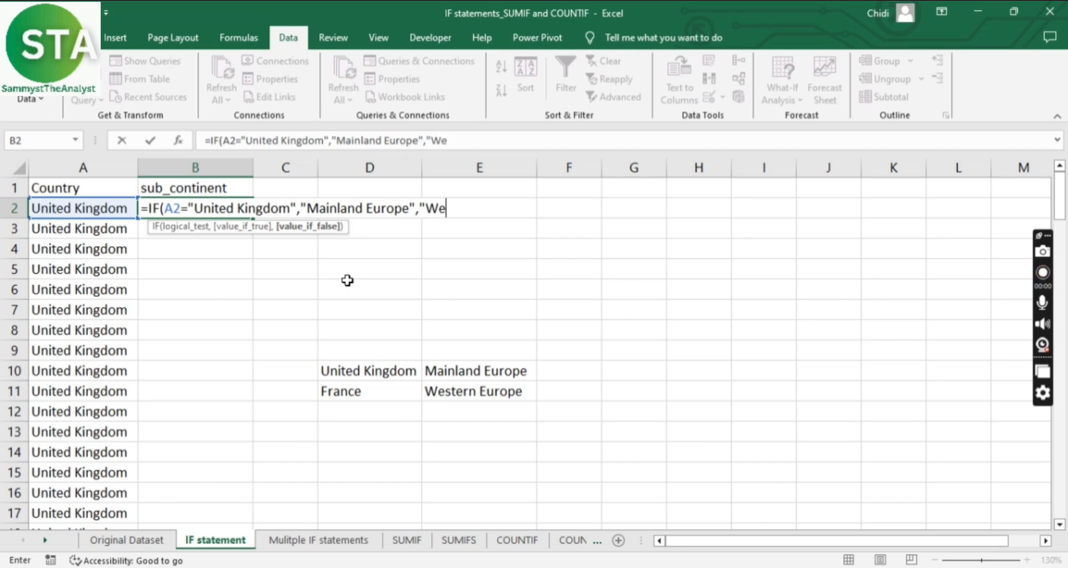
{"action": "type", "text": "stern Europe"}
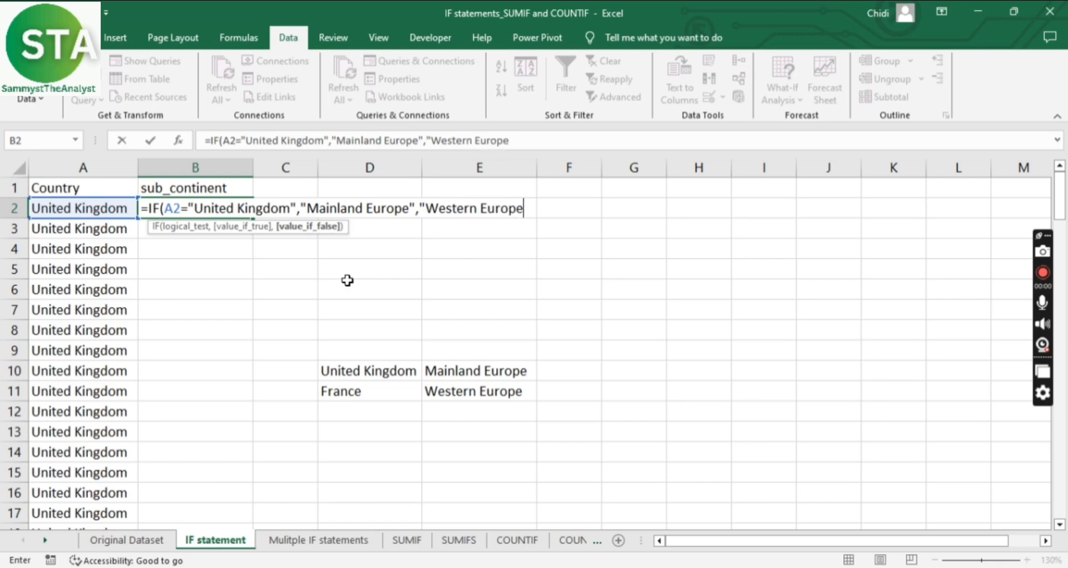
{"action": "type", "text": "\")"}
{"action": "key", "text": "Return"}
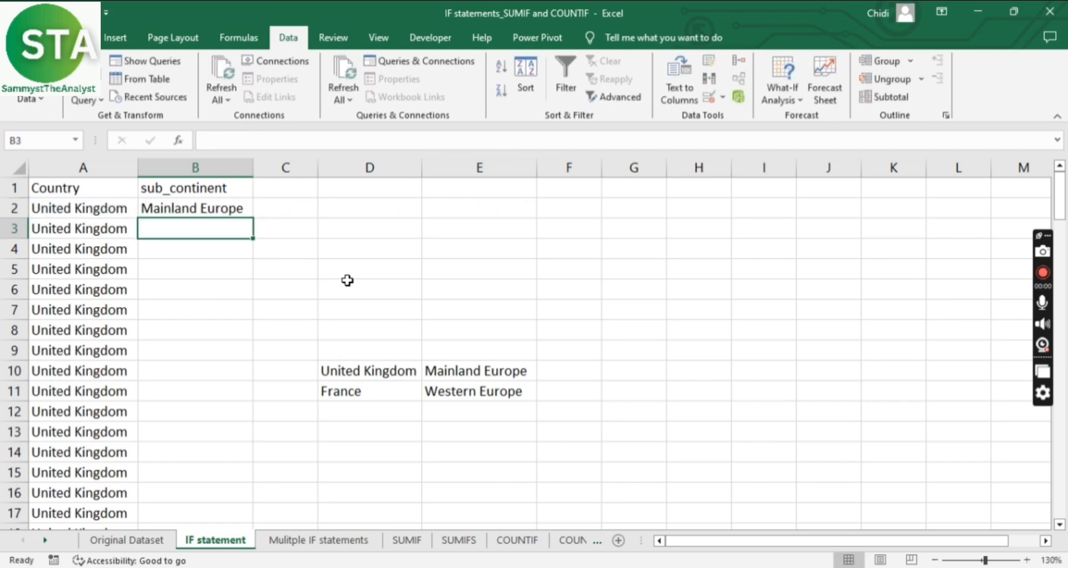
Fill the IF formula from B2 down the whole sub_continent column.
{"action": "left_click", "coordinate": [223, 206]}
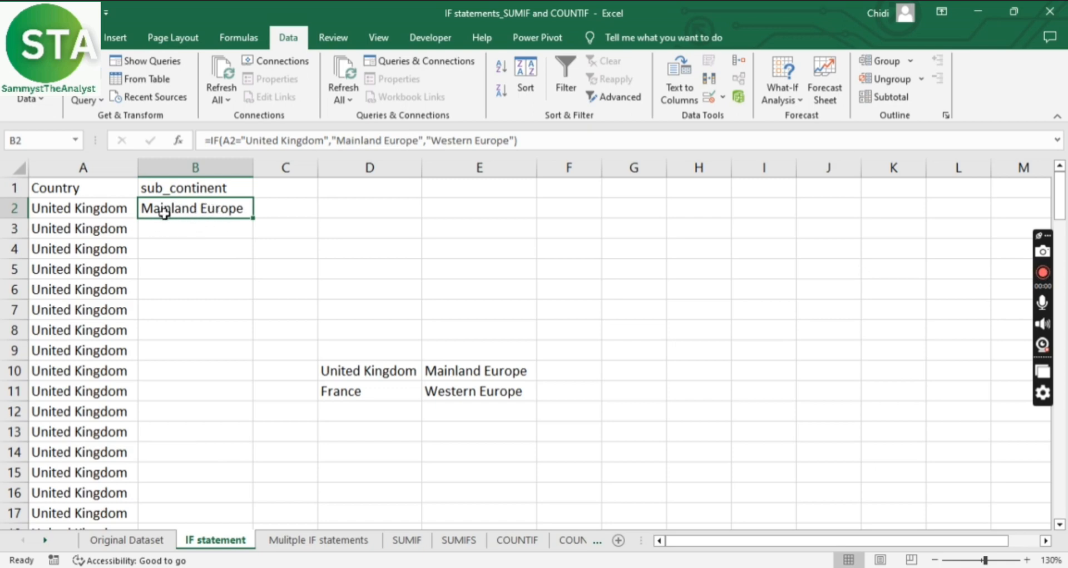
{"action": "left_click", "coordinate": [97, 213]}
{"action": "left_click", "coordinate": [246, 214]}
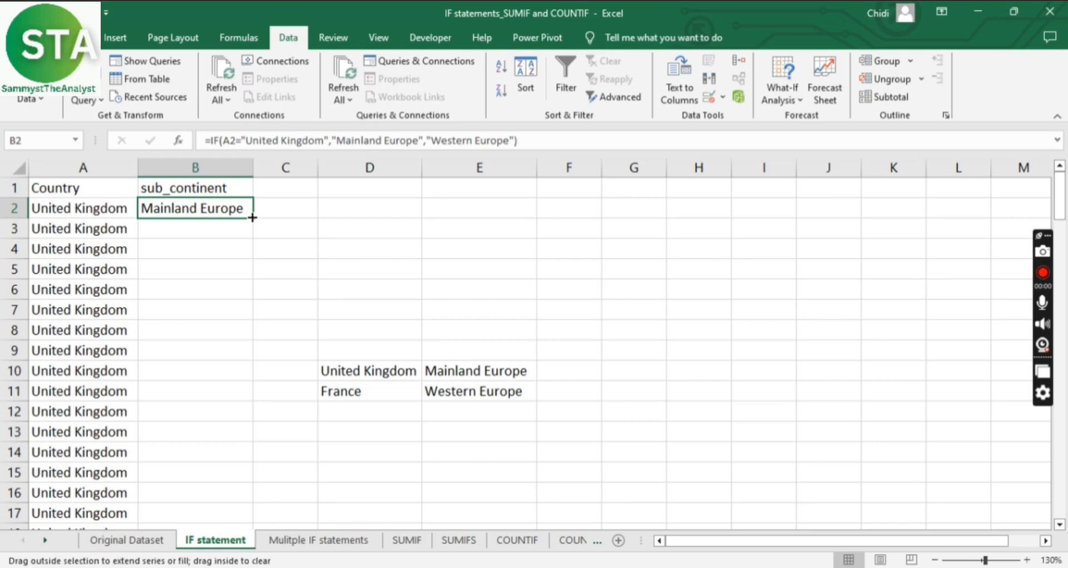
{"action": "double_click", "coordinate": [252, 217]}
Check the filled sub_continent values against the France and United Kingdom rows in column A.
{"action": "scroll", "coordinate": [201, 347], "scroll_direction": "down", "scroll_amount": 9}
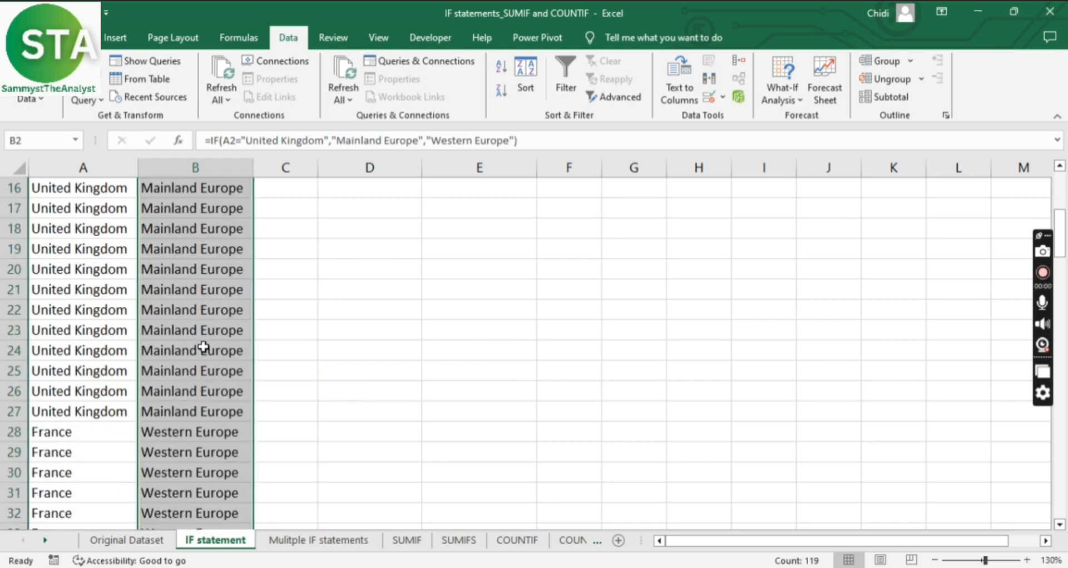
{"action": "scroll", "coordinate": [203, 348], "scroll_direction": "up", "scroll_amount": 2}
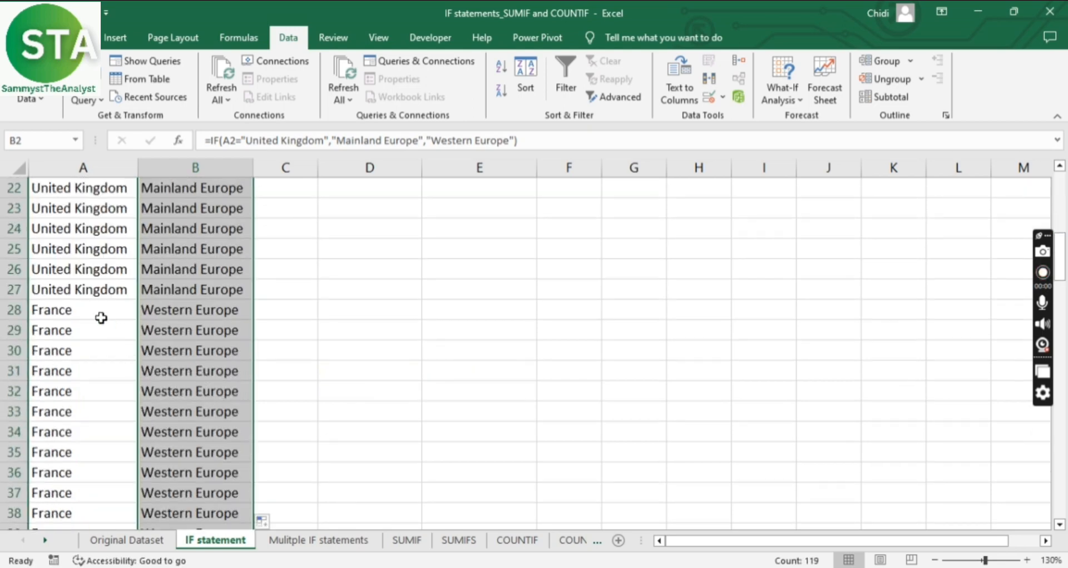
{"action": "left_click", "coordinate": [181, 312]}
{"action": "scroll", "coordinate": [192, 303], "scroll_direction": "up", "scroll_amount": 3}
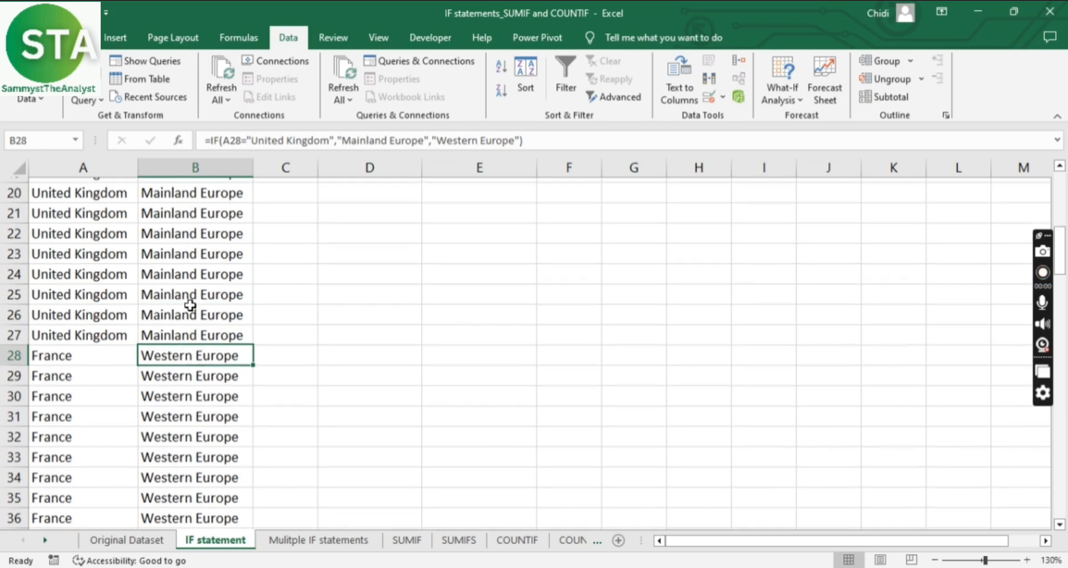
{"action": "left_click", "coordinate": [113, 415]}
{"action": "left_click", "coordinate": [167, 414]}
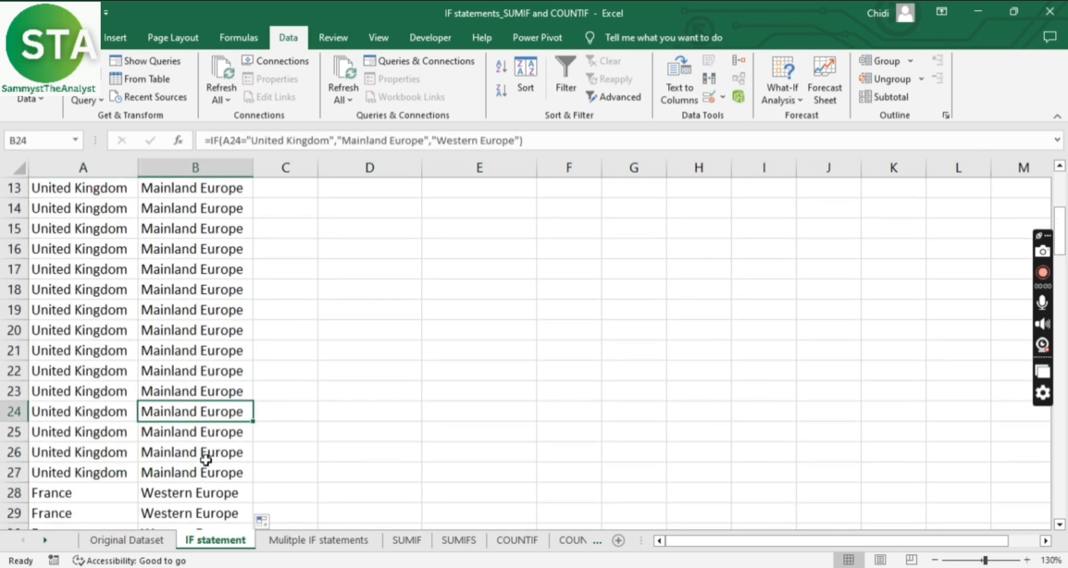
View the Mulitple IF statements sheet and return to the first rows of the Original Dataset sheet.
{"action": "left_click", "coordinate": [306, 537]}
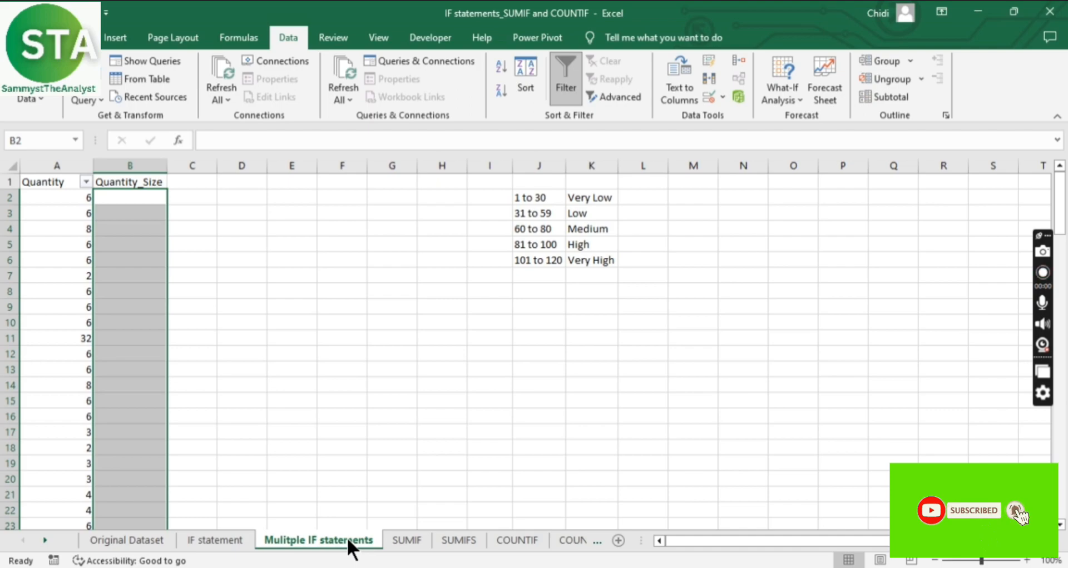
{"action": "left_click", "coordinate": [126, 541]}
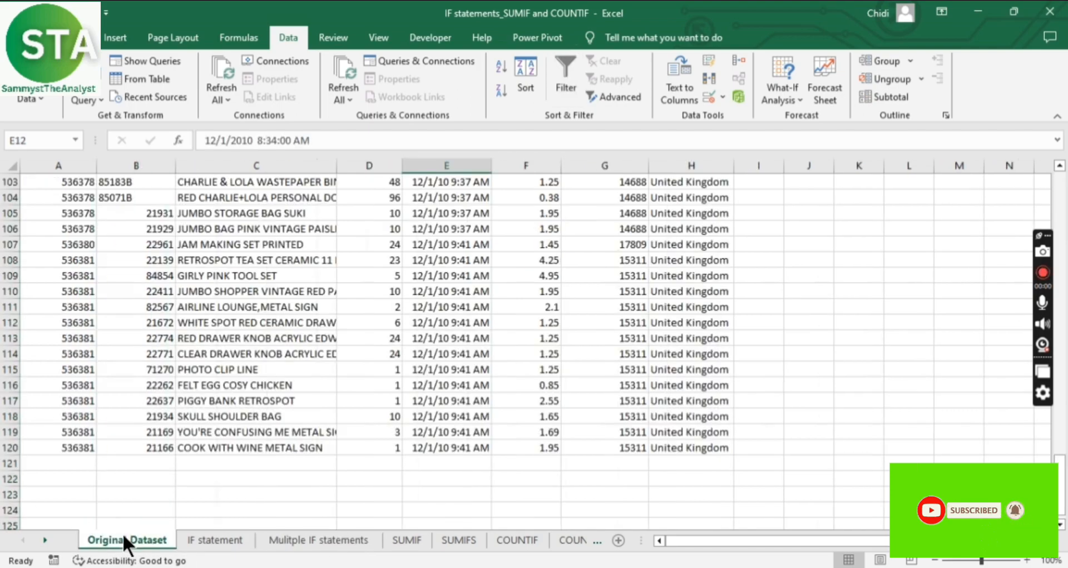
{"action": "scroll", "coordinate": [286, 389], "scroll_direction": "up", "scroll_amount": 20}
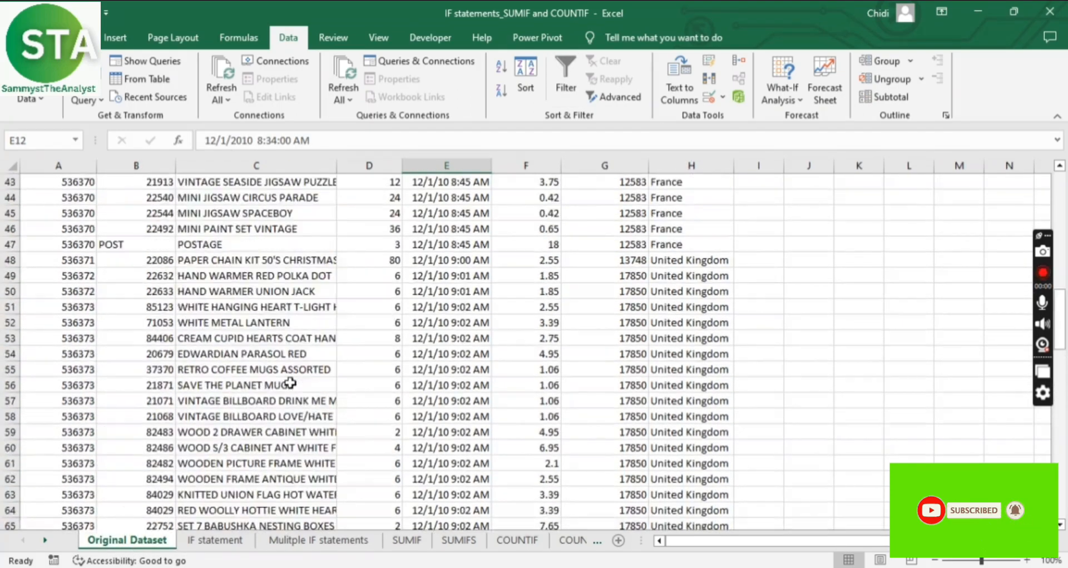
{"action": "scroll", "coordinate": [289, 383], "scroll_direction": "up", "scroll_amount": 14}
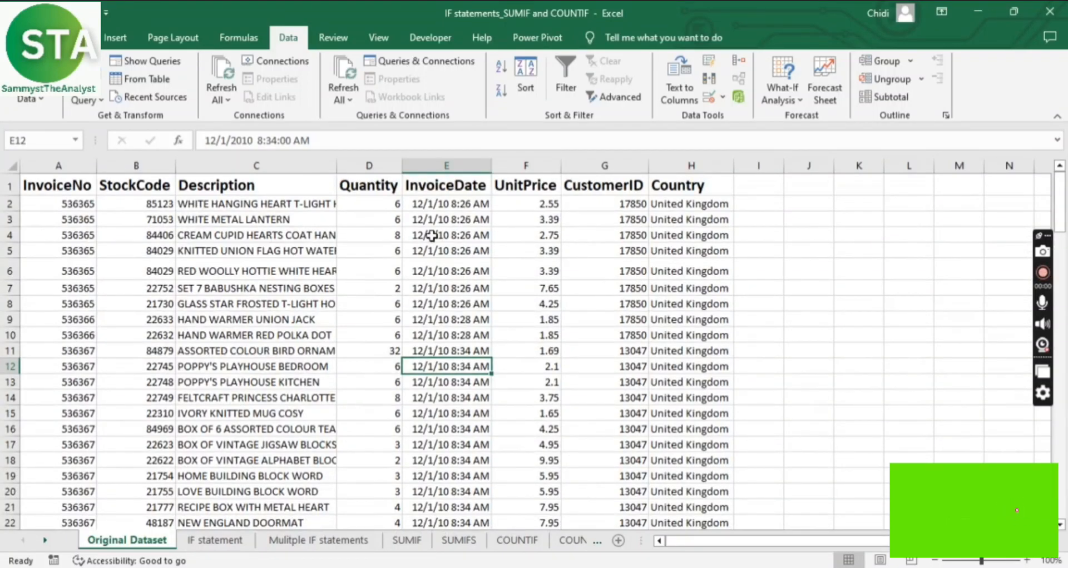
Review the values in the Quantity column of the Original Dataset sheet.
{"action": "left_click", "coordinate": [383, 166]}
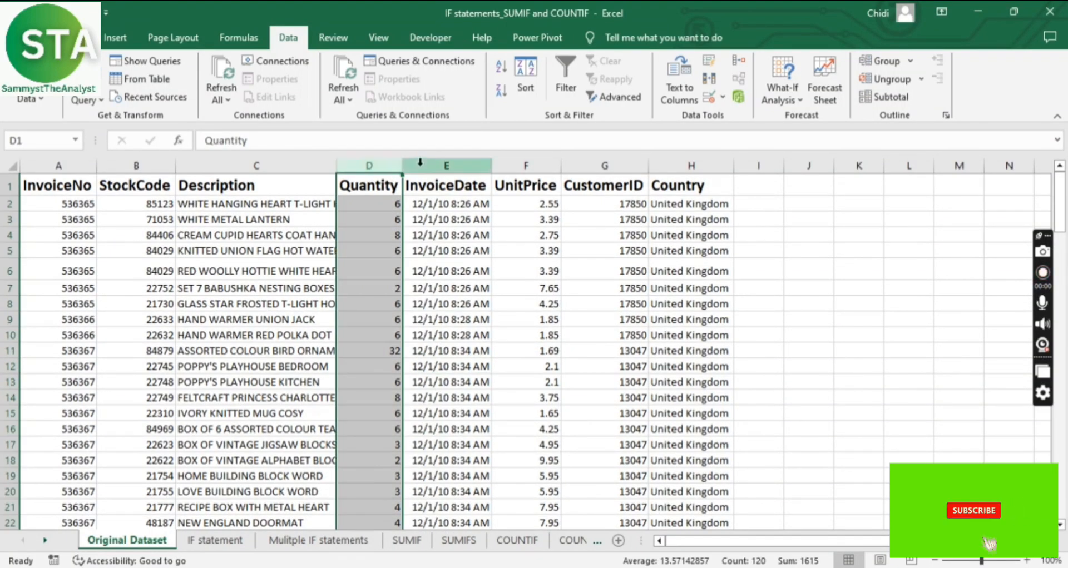
{"action": "scroll", "coordinate": [382, 286], "scroll_direction": "down", "scroll_amount": 11}
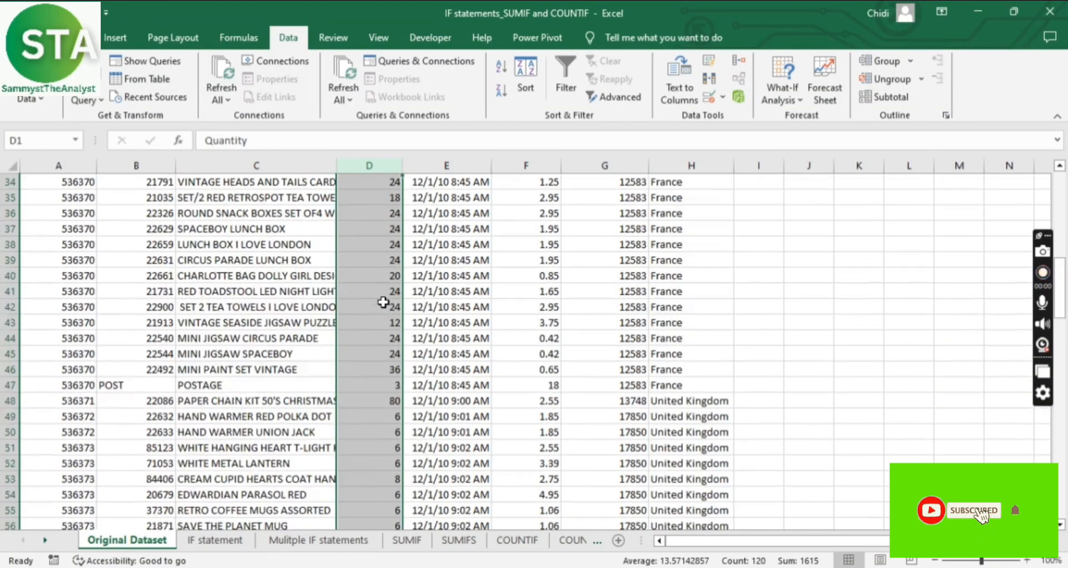
{"action": "scroll", "coordinate": [383, 303], "scroll_direction": "down", "scroll_amount": 5}
{"action": "scroll", "coordinate": [387, 306], "scroll_direction": "up", "scroll_amount": 16}
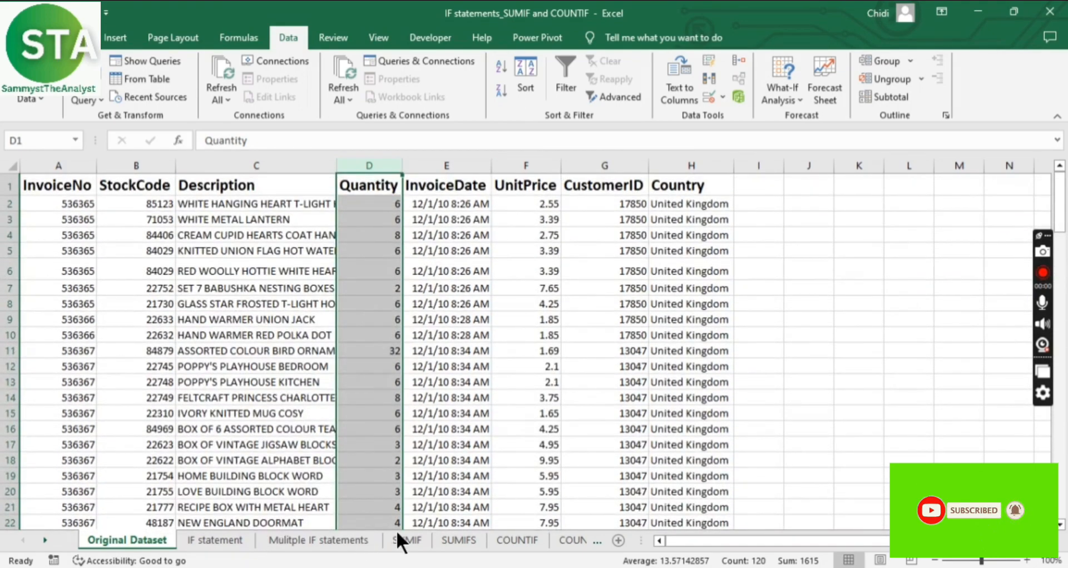
Examine the quantity ranges in column J and their size labels in column K on the Mulitple IF statements sheet.
{"action": "left_click", "coordinate": [300, 541]}
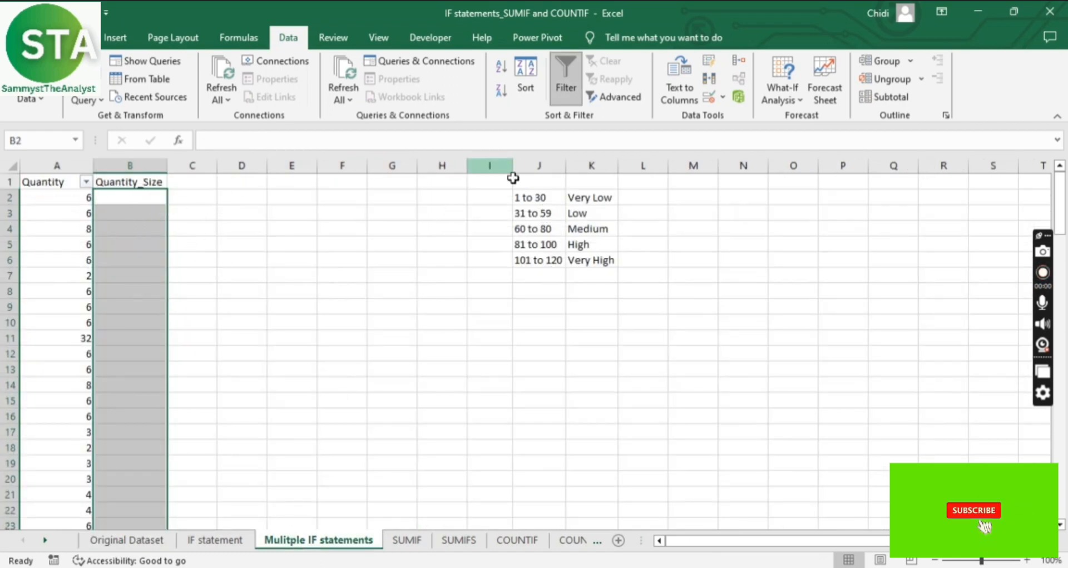
{"action": "left_click_drag", "start_coordinate": [533, 199], "coordinate": [596, 257]}
{"action": "left_click", "coordinate": [487, 351]}
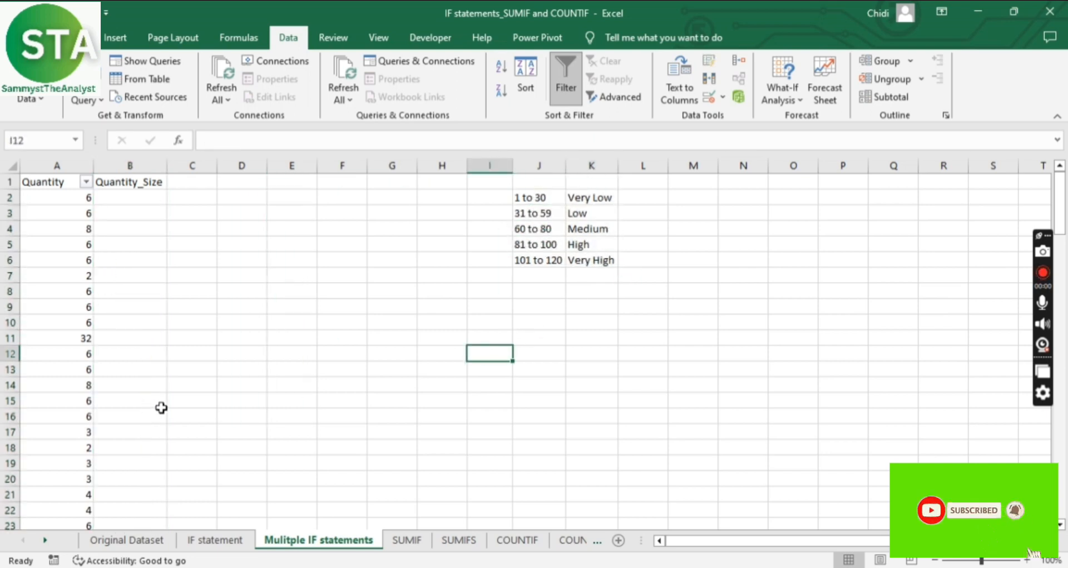
{"action": "scroll", "coordinate": [189, 401], "scroll_direction": "up", "scroll_amount": 1}
{"action": "scroll", "coordinate": [448, 392], "scroll_direction": "up", "scroll_amount": 1}
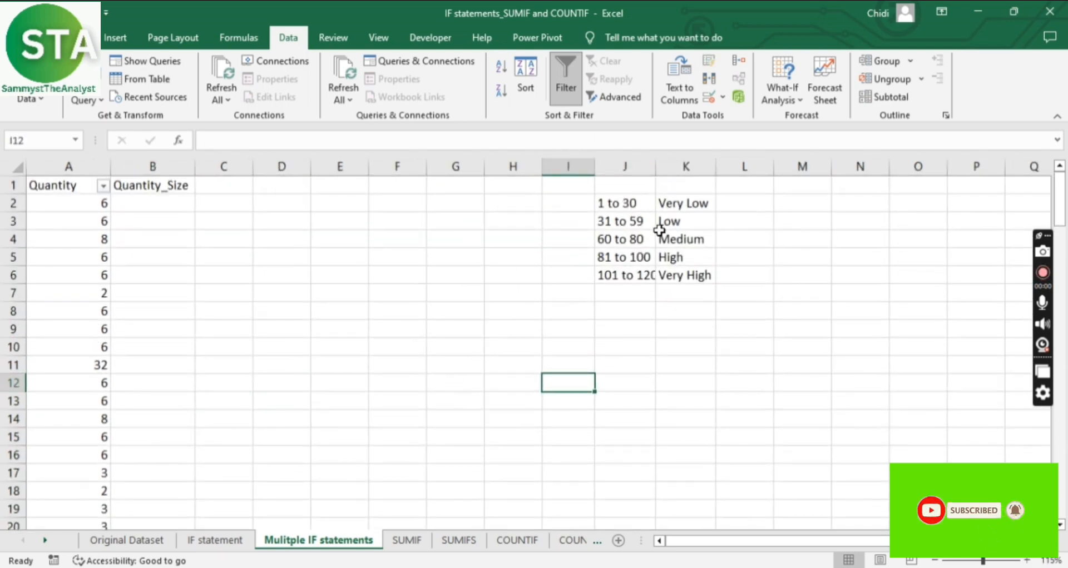
{"action": "left_click_drag", "start_coordinate": [632, 203], "coordinate": [708, 284]}
{"action": "left_click", "coordinate": [577, 205]}
{"action": "left_click", "coordinate": [626, 204]}
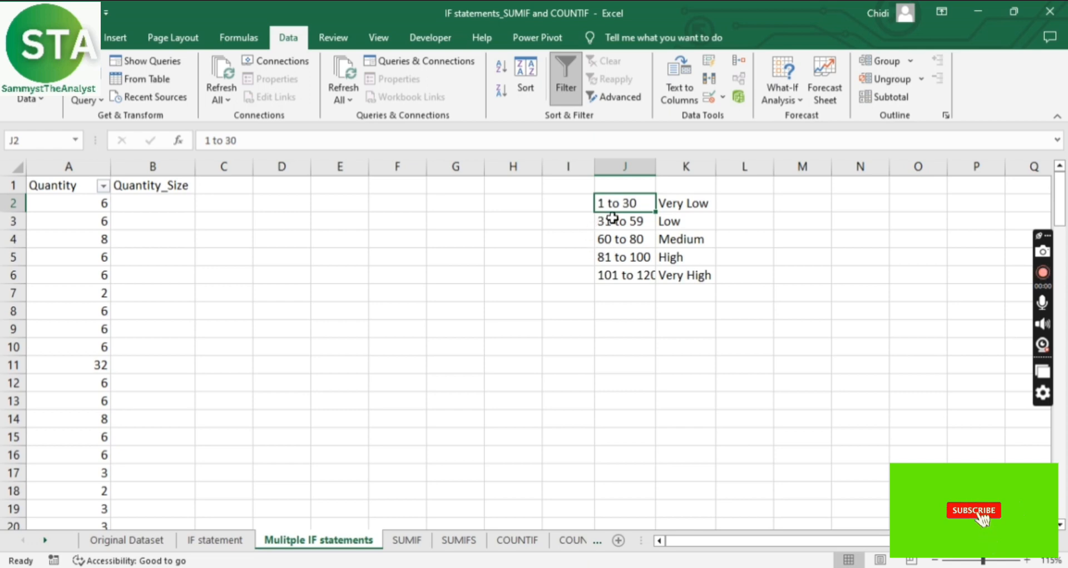
{"action": "left_click", "coordinate": [691, 225]}
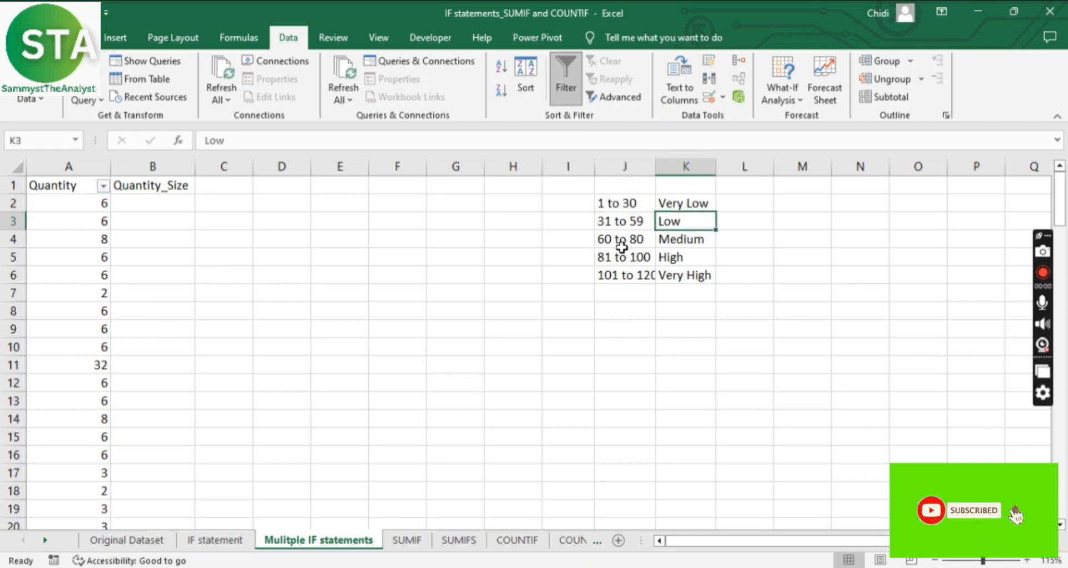
{"action": "left_click", "coordinate": [632, 239]}
{"action": "left_click", "coordinate": [693, 239]}
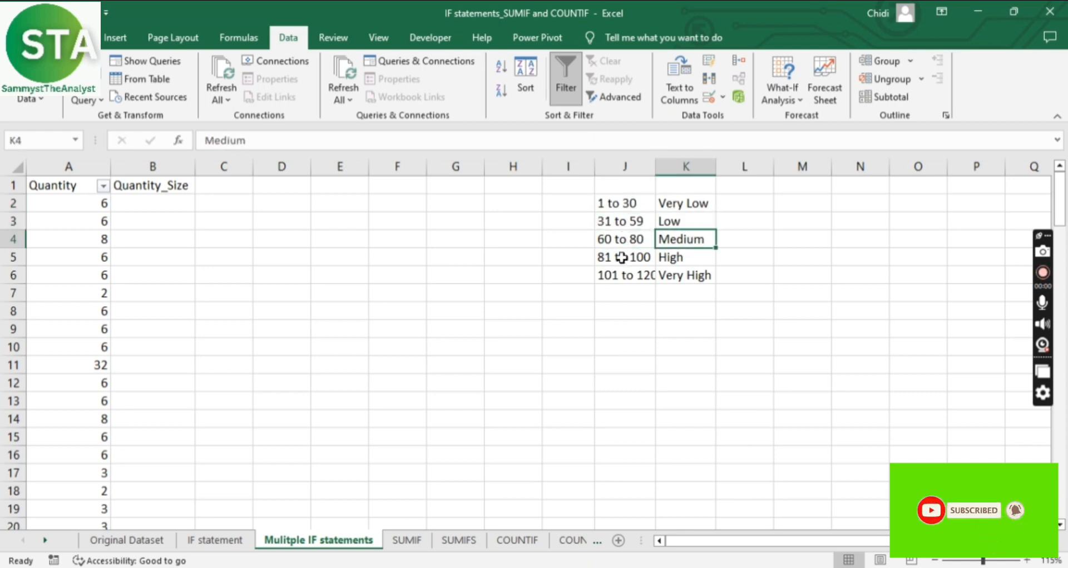
{"action": "left_click", "coordinate": [621, 257]}
{"action": "left_click", "coordinate": [693, 256]}
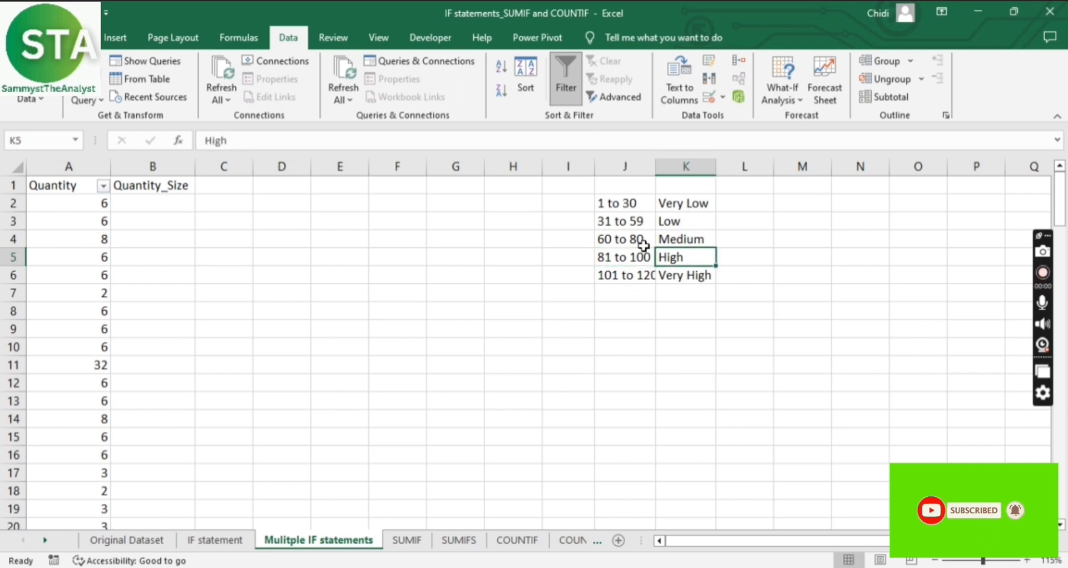
Widen column J slightly to fit the "101 to 120" range, and select its Very High label in K6.
{"action": "left_click_drag", "start_coordinate": [655, 167], "coordinate": [664, 167]}
{"action": "left_click", "coordinate": [698, 274]}
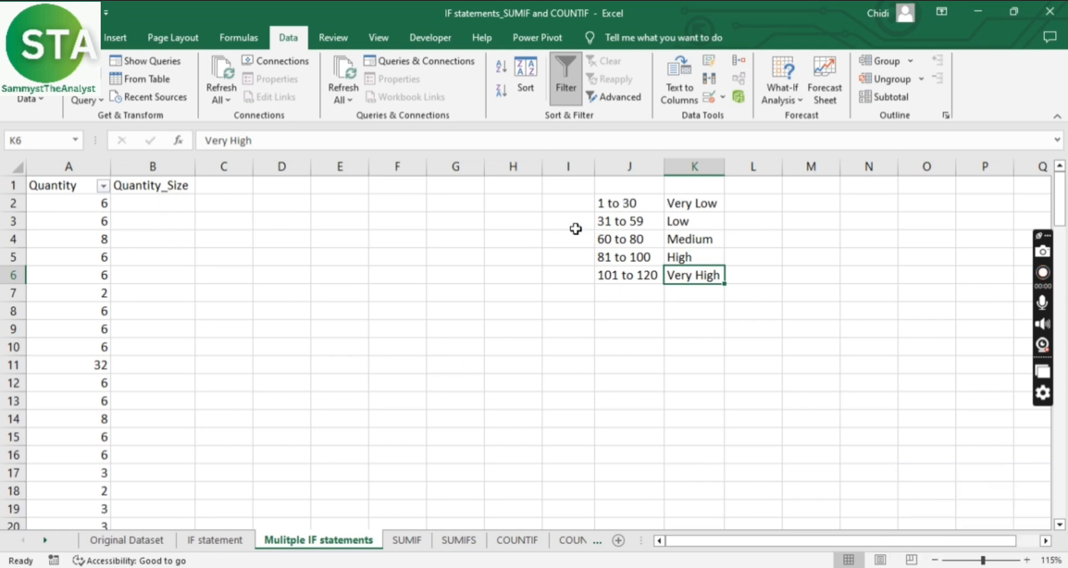
Begin an IF formula in B2 under Quantity_Size that returns "Very Low" when A2<=30, leaving the false value open.
{"action": "double_click", "coordinate": [179, 204]}
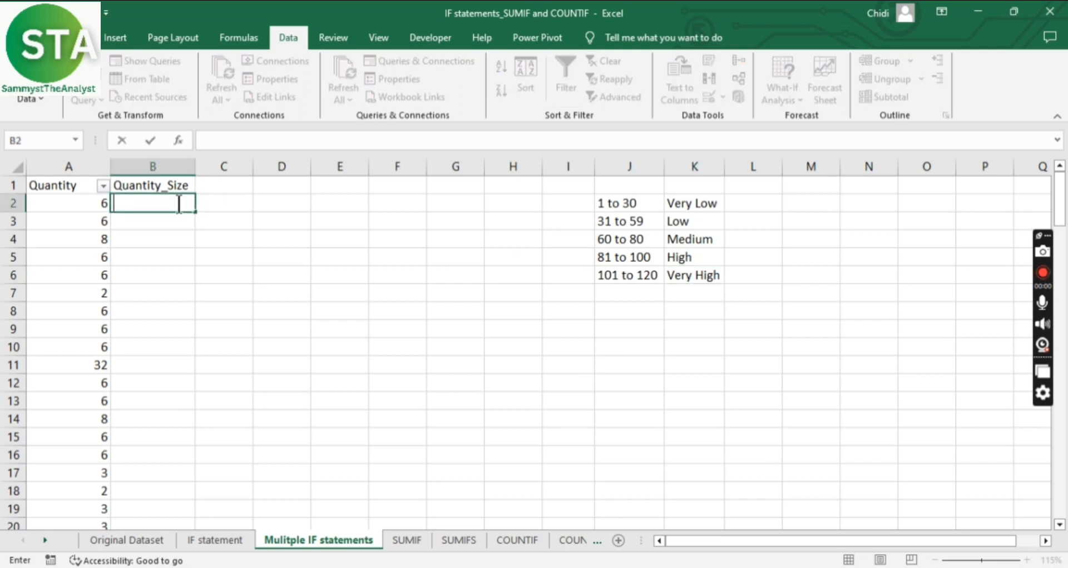
{"action": "type", "text": "=if"}
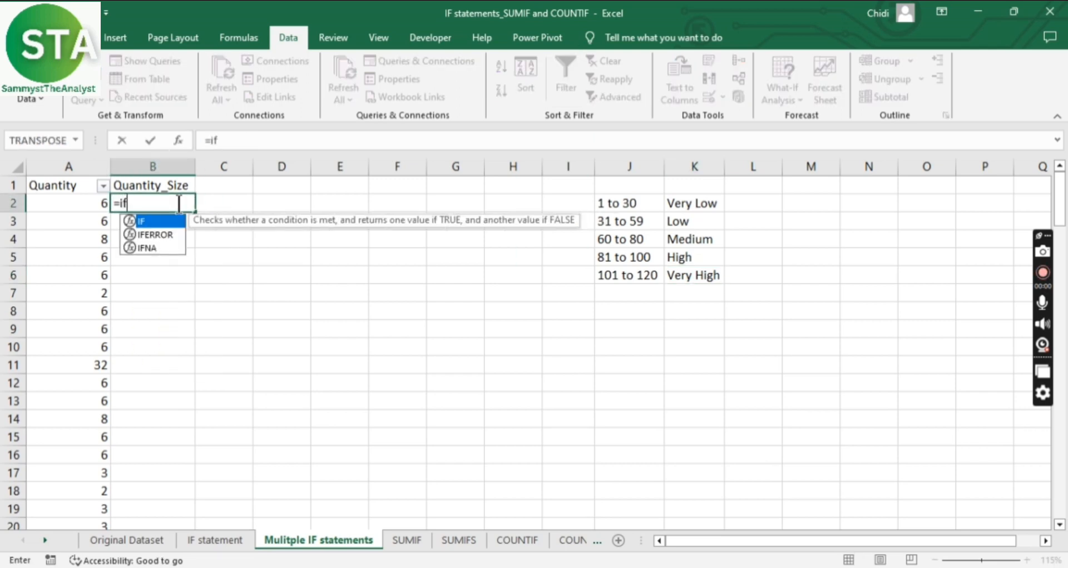
{"action": "key", "text": "Tab"}
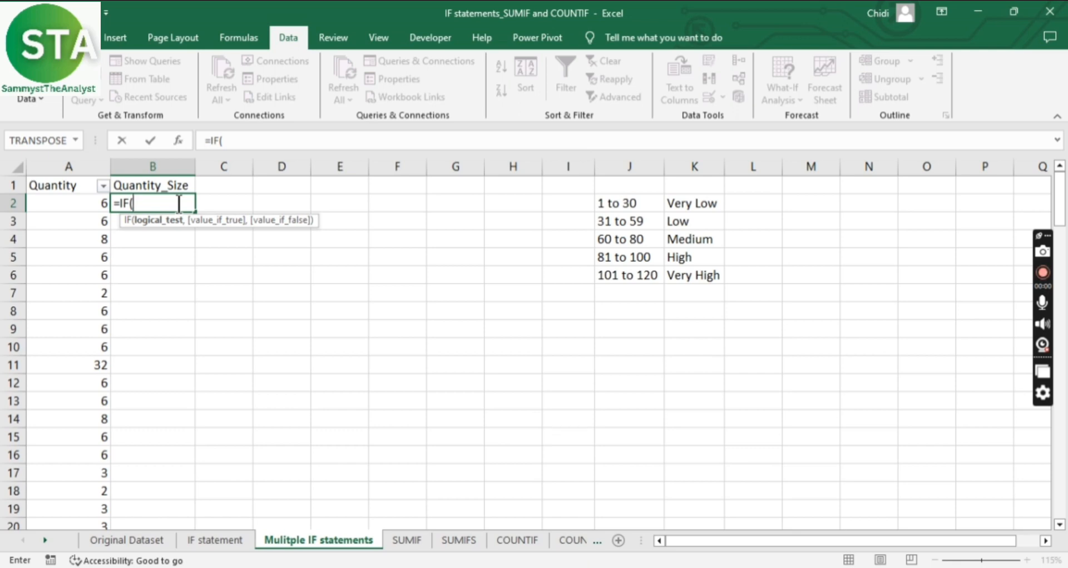
{"action": "type", "text": "A"}
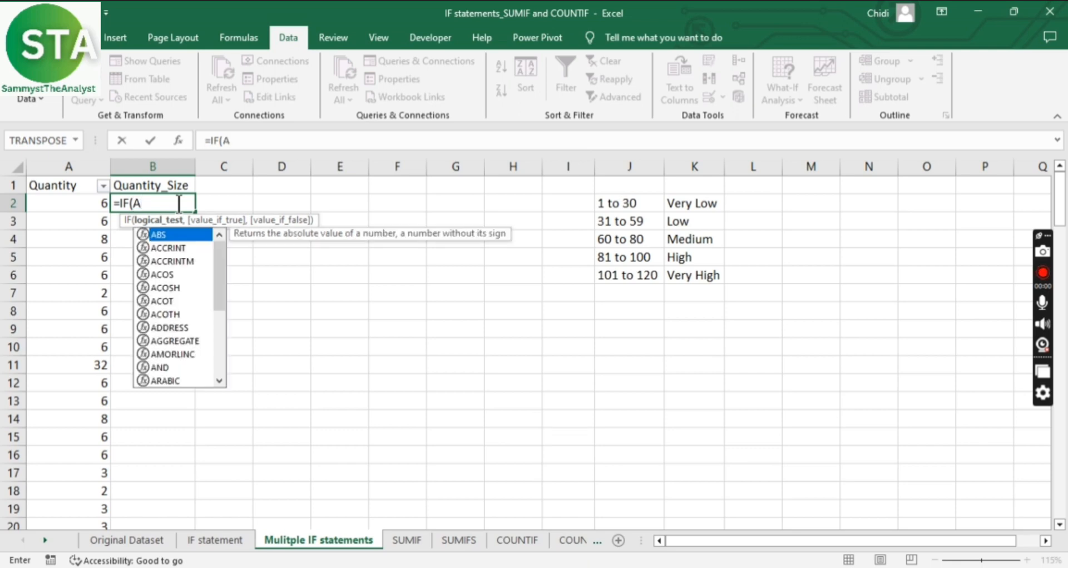
{"action": "type", "text": "2"}
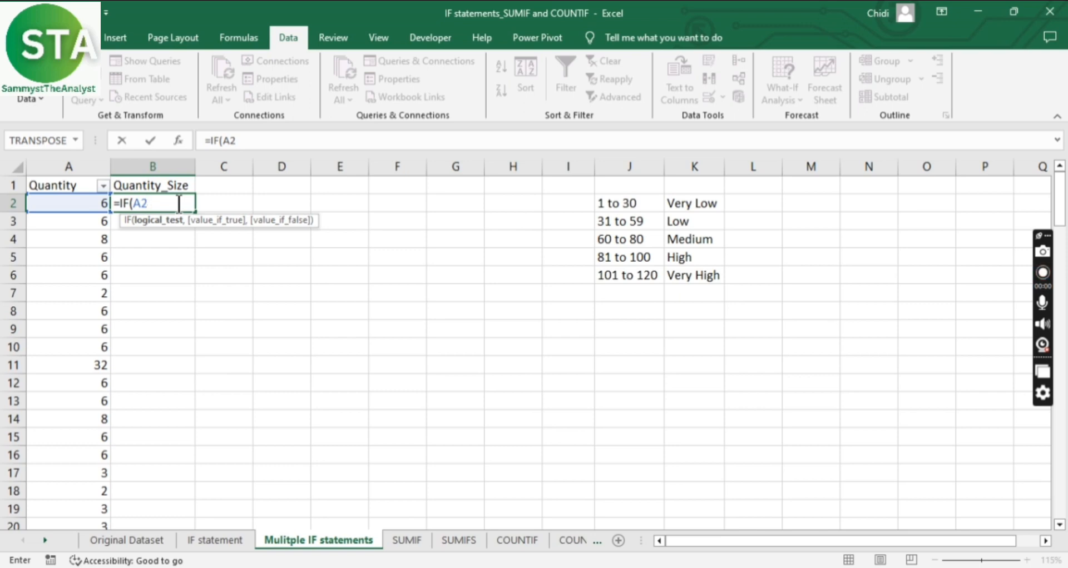
{"action": "type", "text": "="}
{"action": "type", "text": "<=30"}
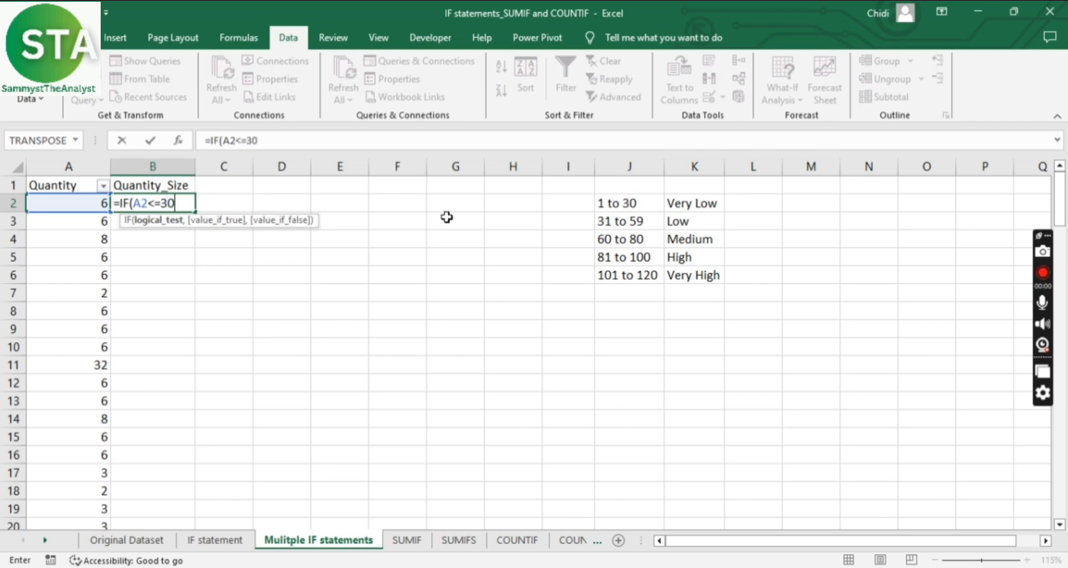
{"action": "type", "text": ","}
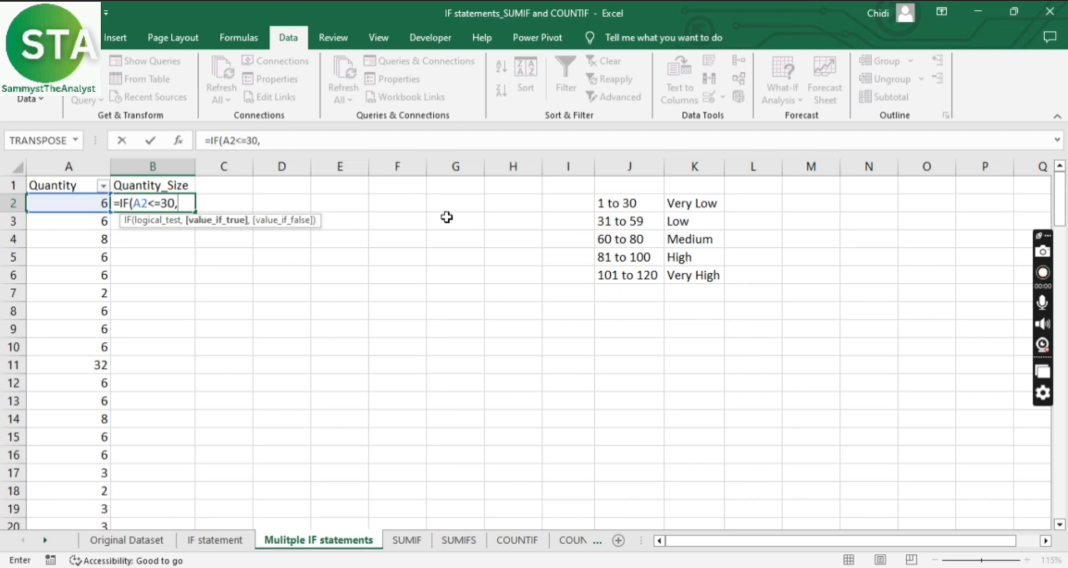
{"action": "type", "text": "\"Very Low"}
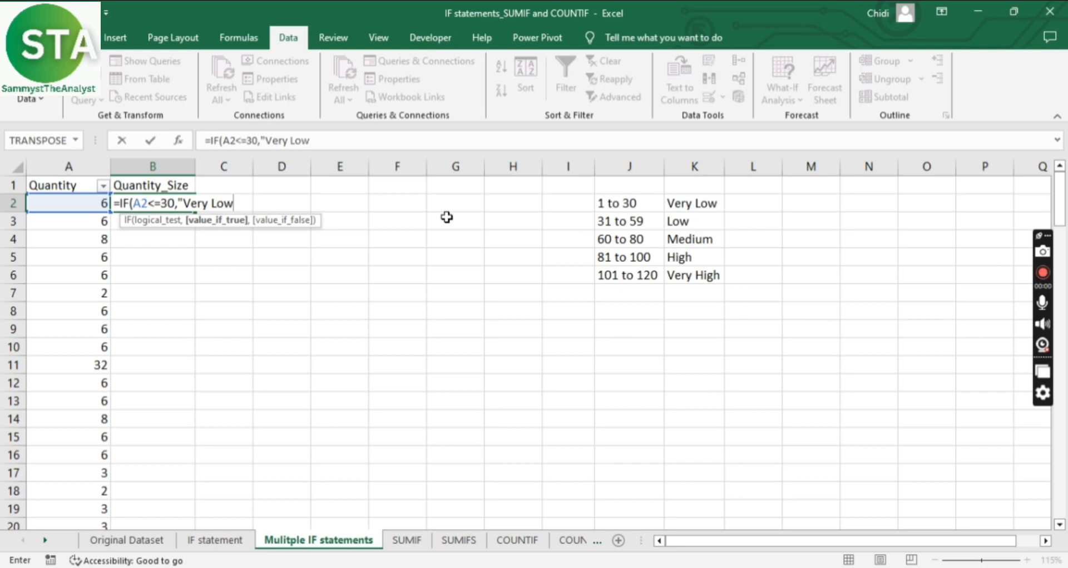
{"action": "type", "text": "\","}
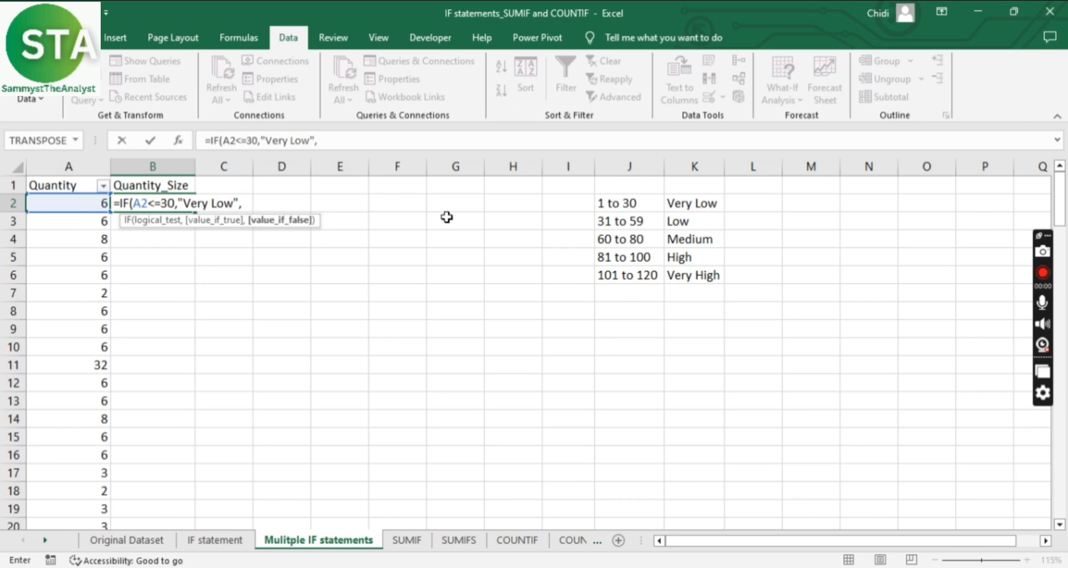
Nest a second IF in the B2 formula that returns "Low" when A2<=59.
{"action": "type", "text": "if"}
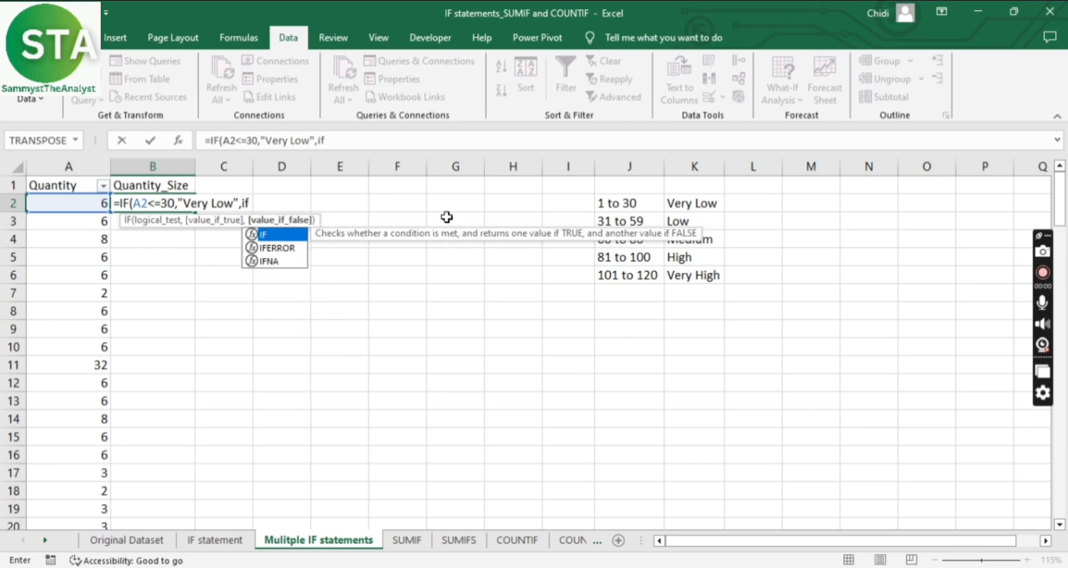
{"action": "key", "text": "Tab"}
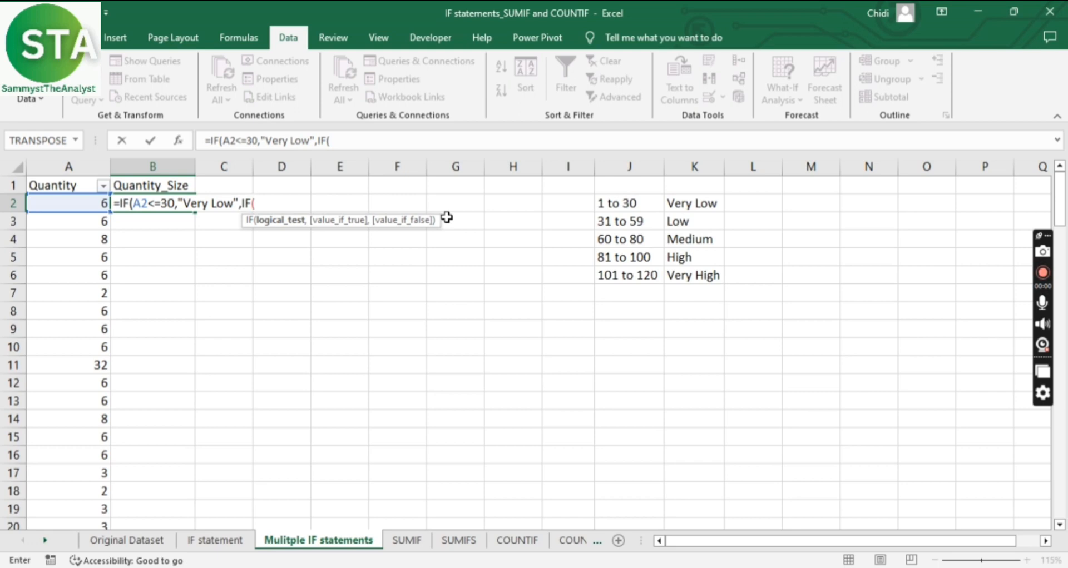
{"action": "type", "text": "A2"}
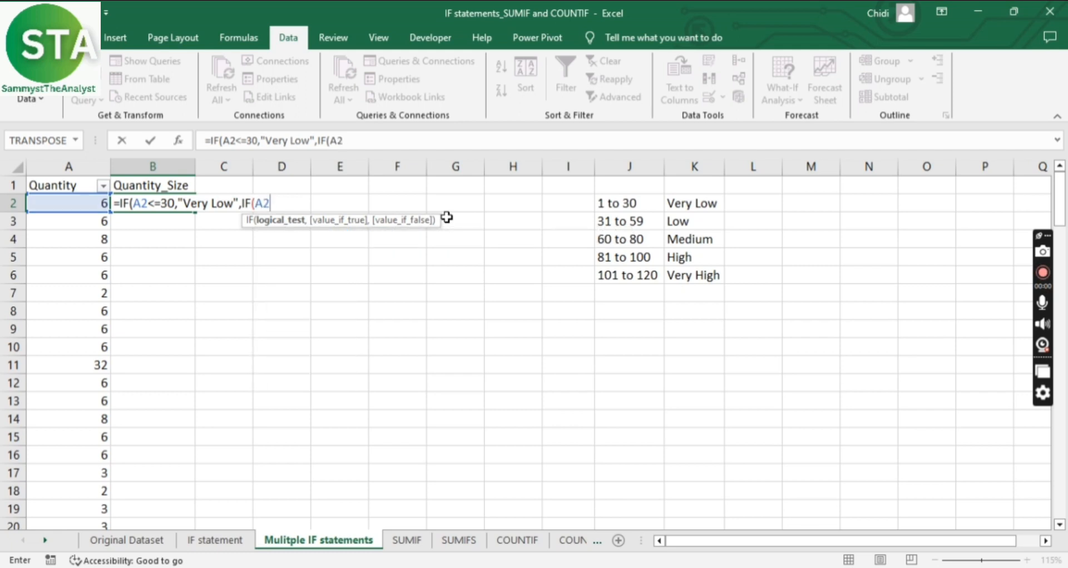
{"action": "type", "text": "<=59,"}
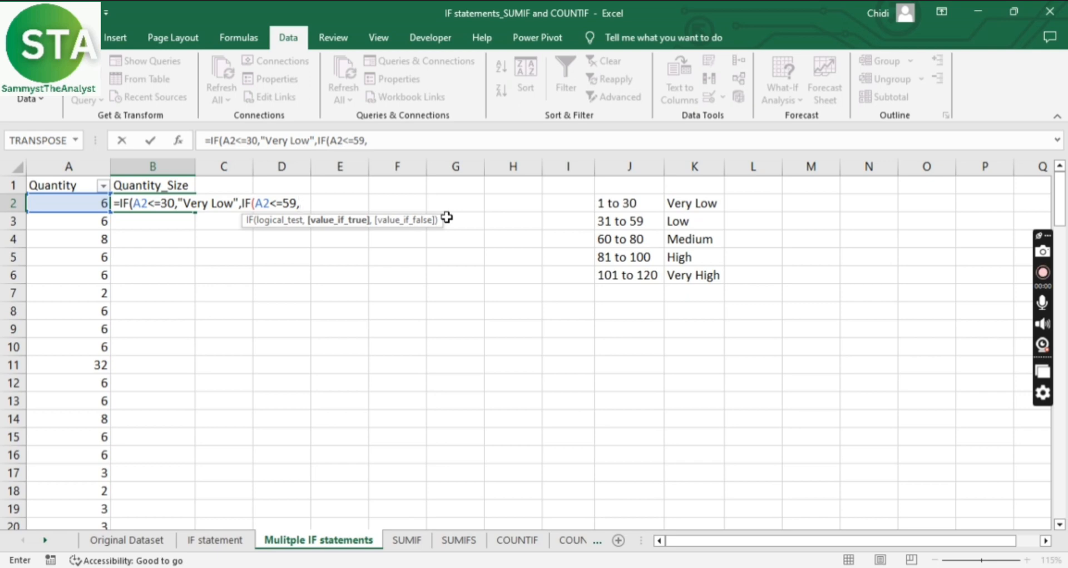
{"action": "type", "text": "\"Low\","}
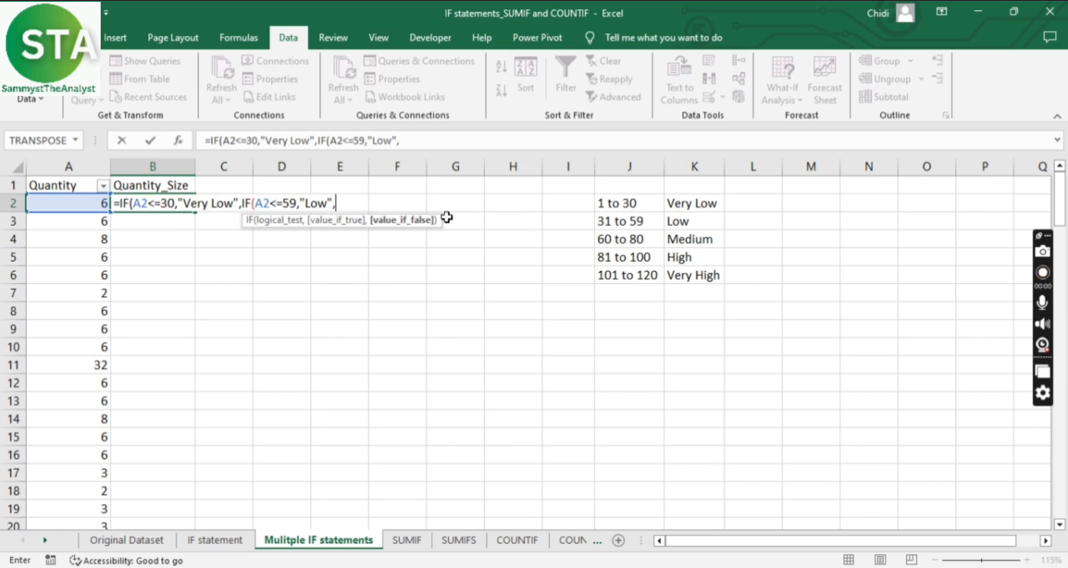
Nest a third IF in the B2 formula that returns "Medium" when A2<=80.
{"action": "type", "text": "IF("}
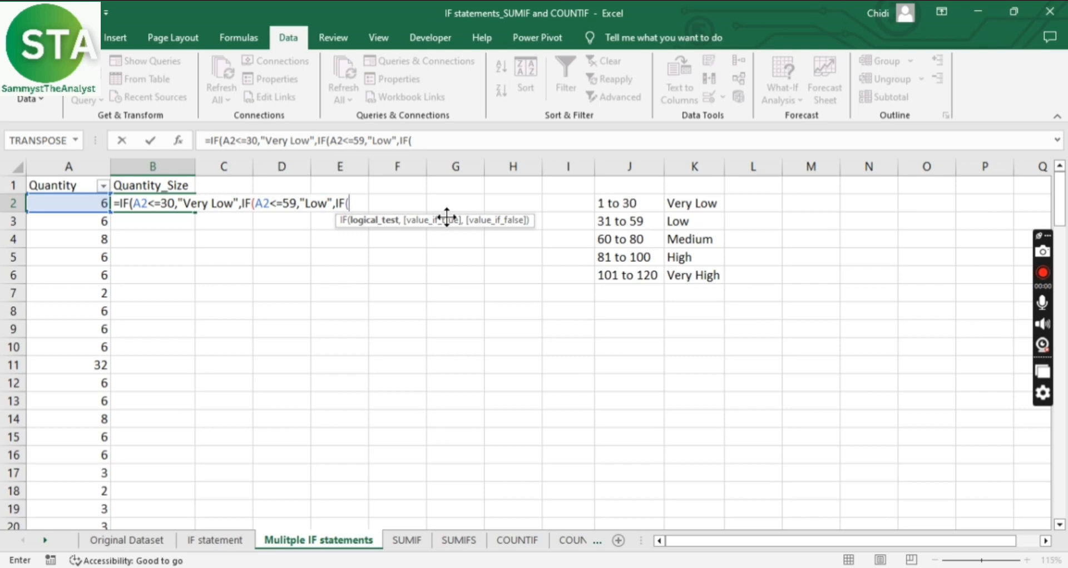
{"action": "type", "text": "A"}
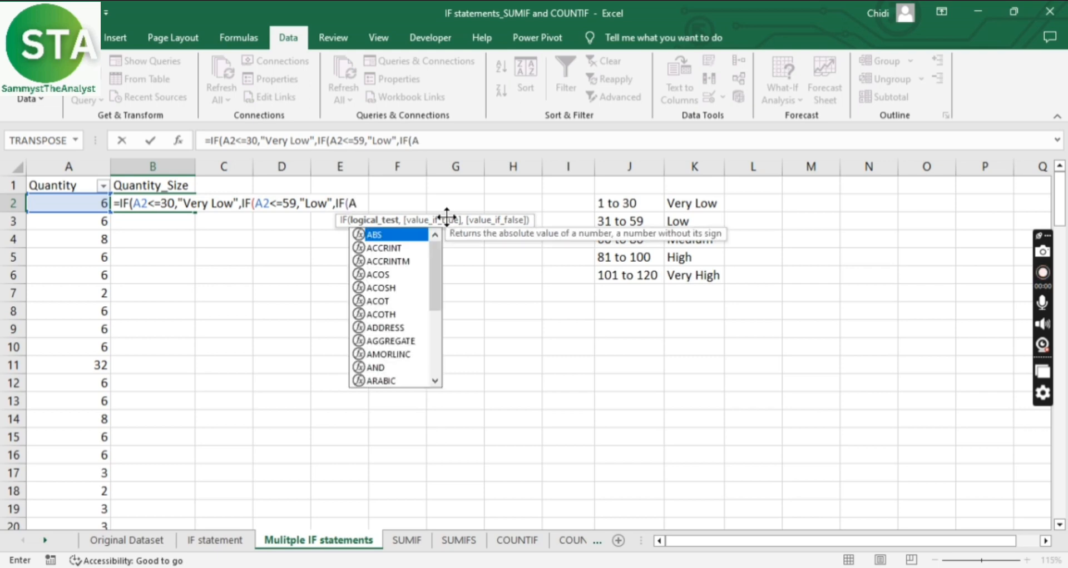
{"action": "type", "text": "2"}
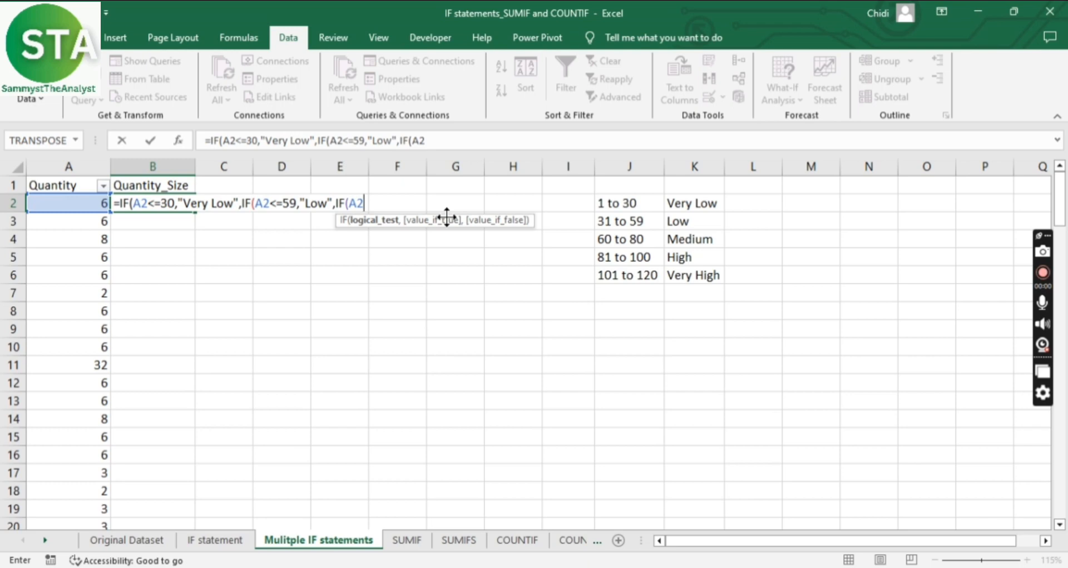
{"action": "type", "text": "<=80,\""}
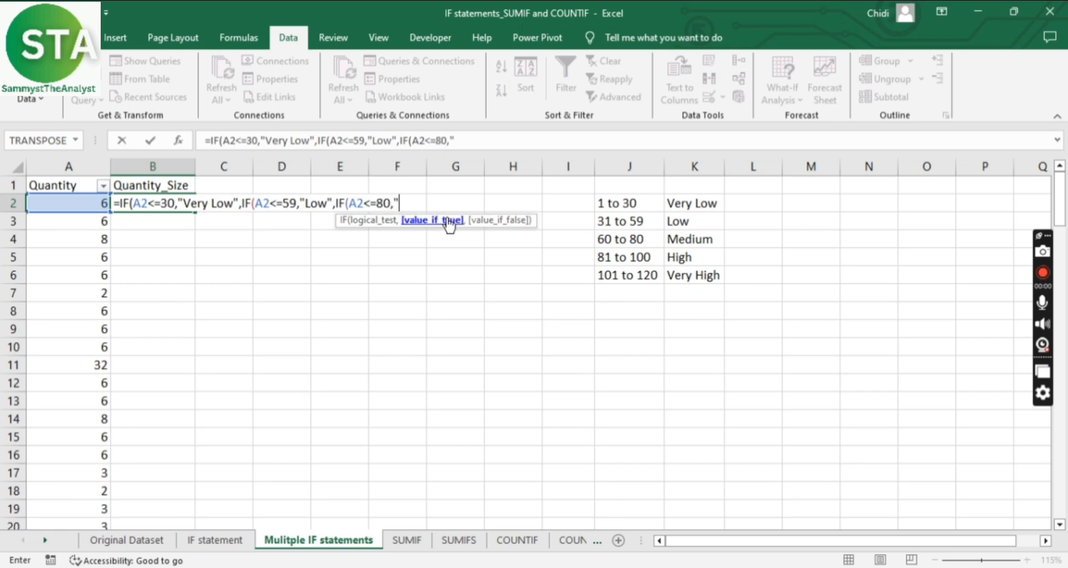
{"action": "type", "text": "Medium"}
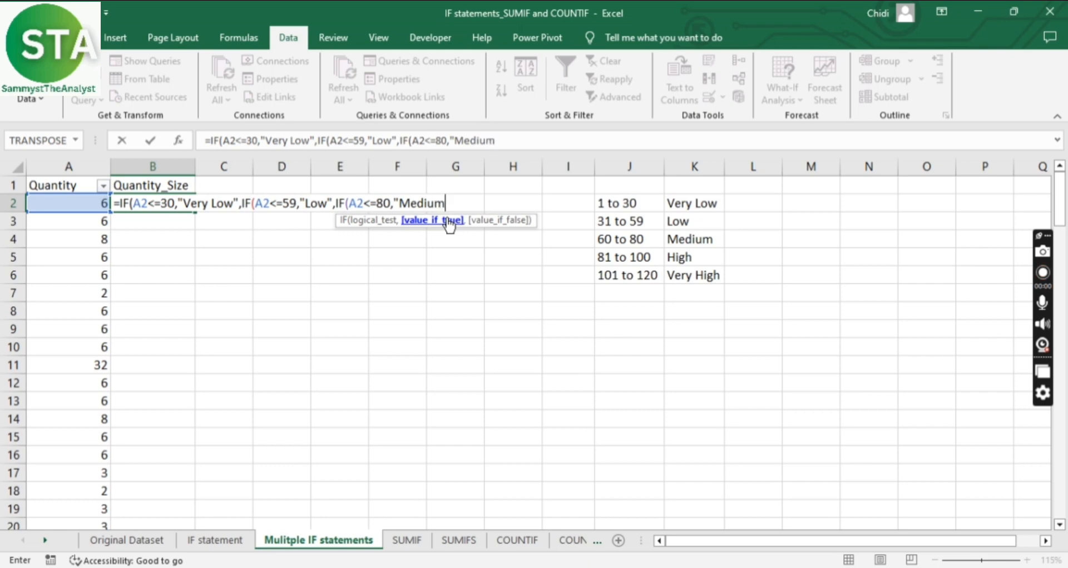
{"action": "type", "text": "\","}
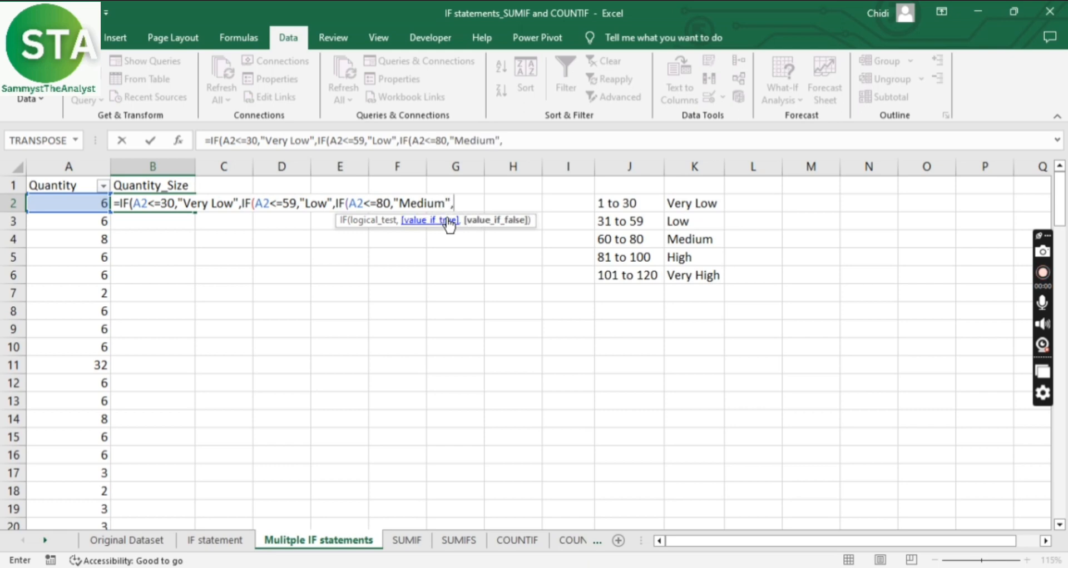
Nest a fourth IF in the B2 formula that returns "High" when A2<=100, leaving its false value open.
{"action": "type", "text": "IF("}
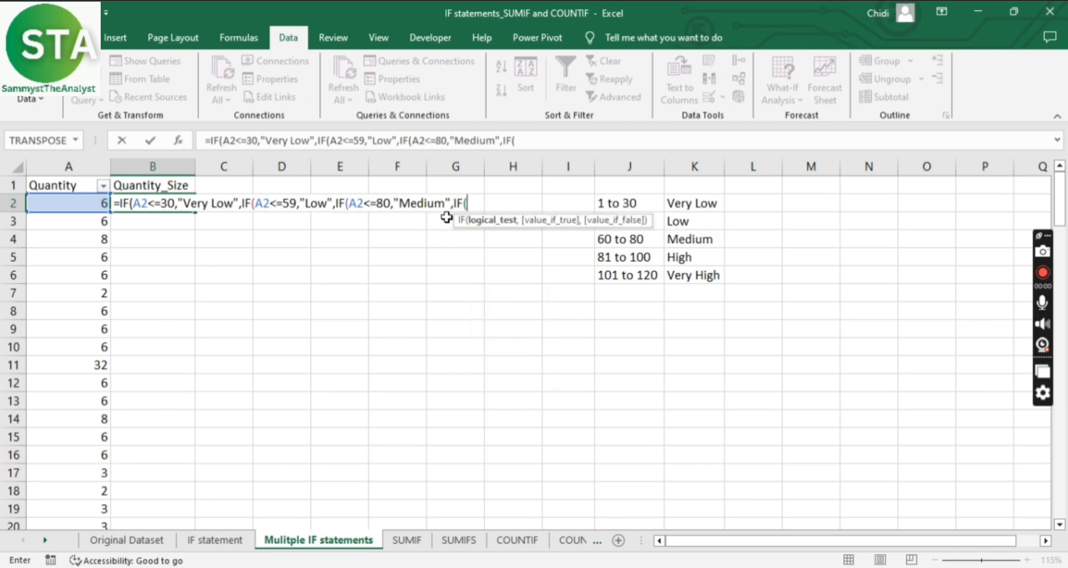
{"action": "type", "text": "A2"}
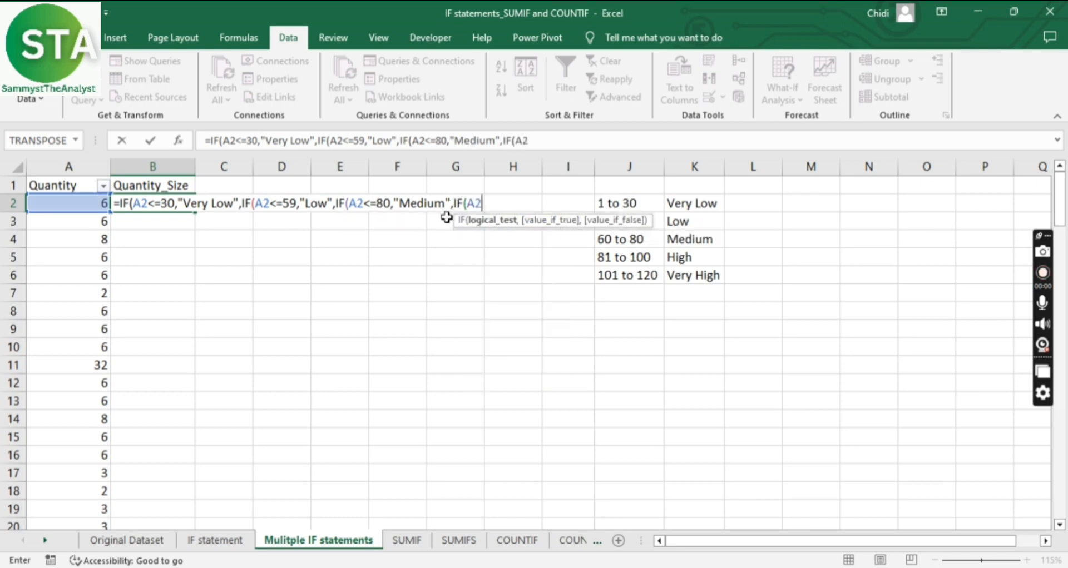
{"action": "type", "text": "<=1"}
{"action": "type", "text": "00"}
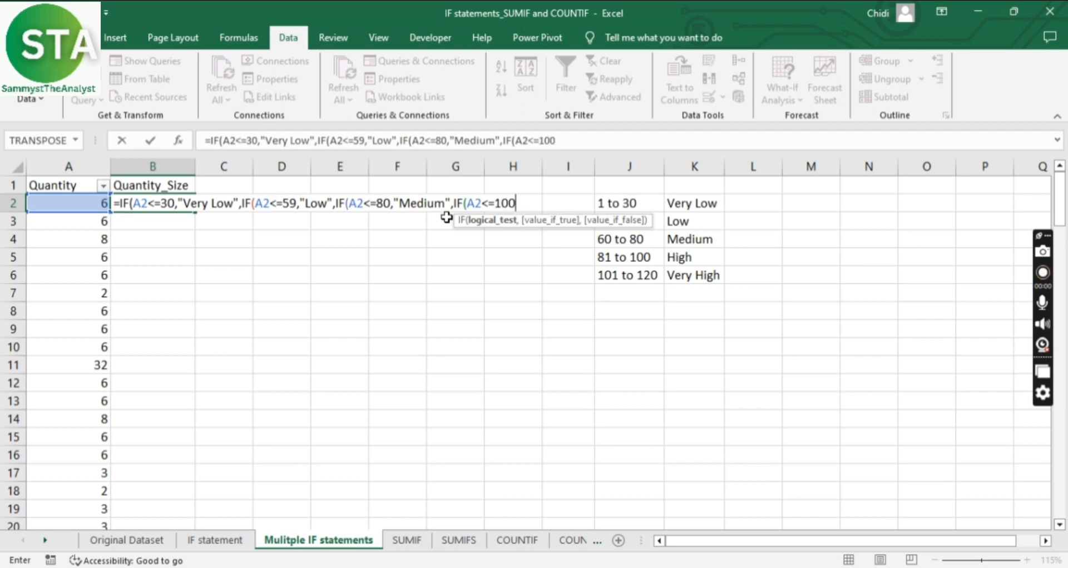
{"action": "type", "text": ","}
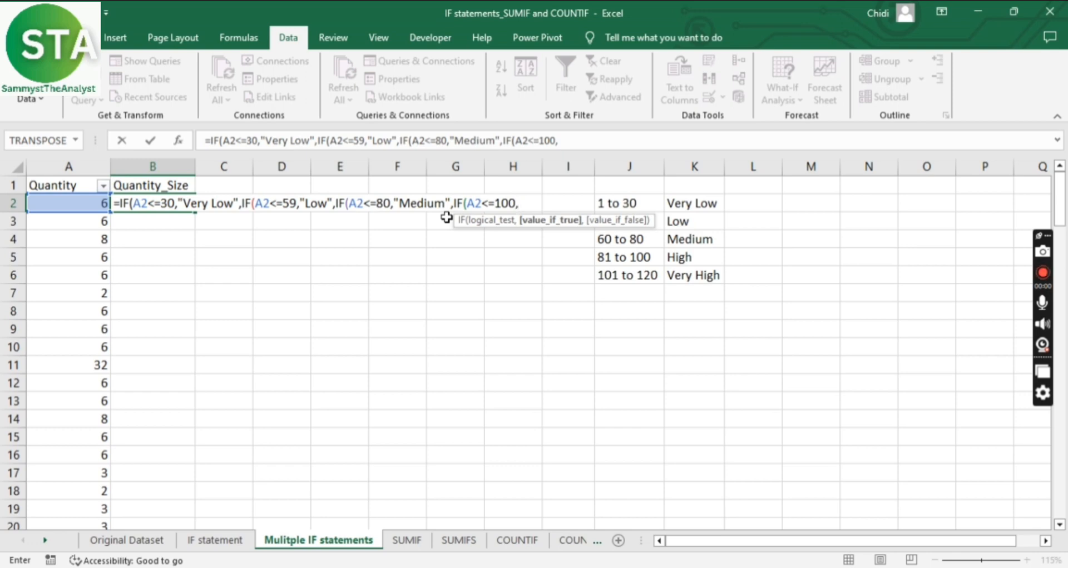
{"action": "type", "text": "\"Hugh"}
{"action": "key", "text": "BackSpace"}
{"action": "key", "text": "BackSpace"}
{"action": "type", "text": "gh\""}
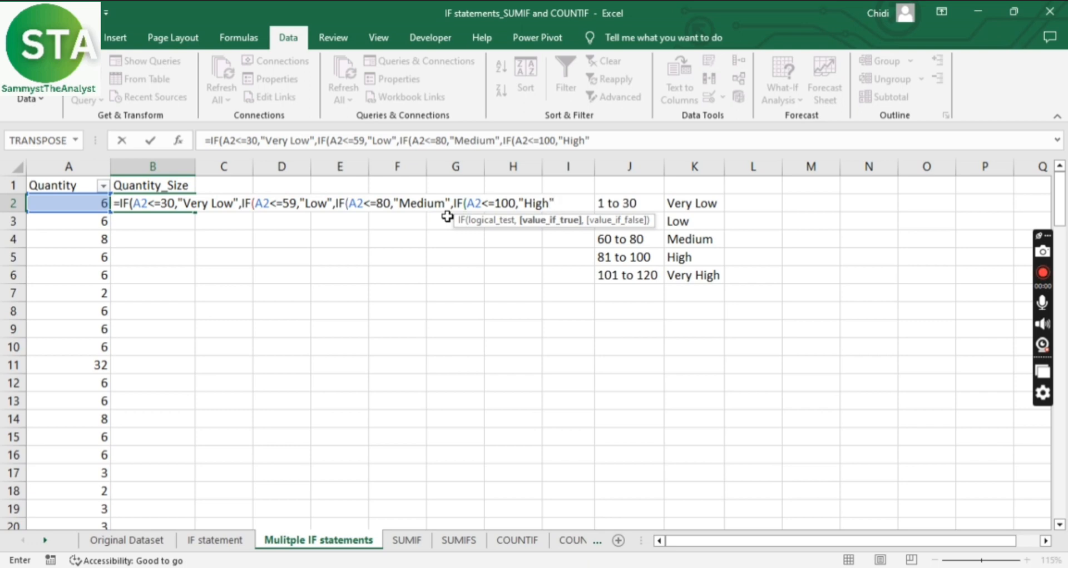
{"action": "type", "text": ","}
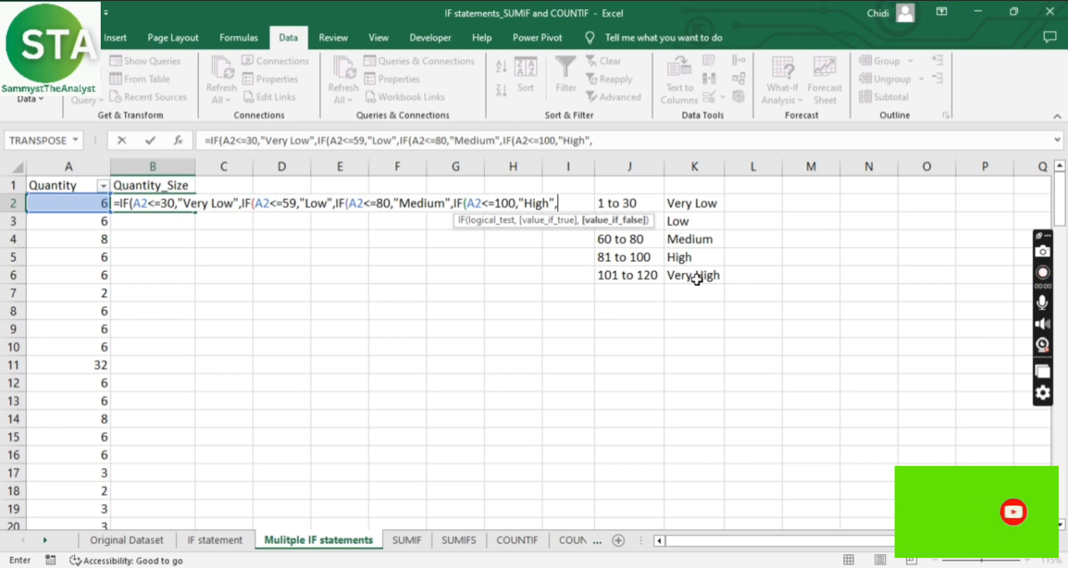
Finish the B2 formula with "Very High" as the last false value, close all four IFs and enter it.
{"action": "type", "text": "\""}
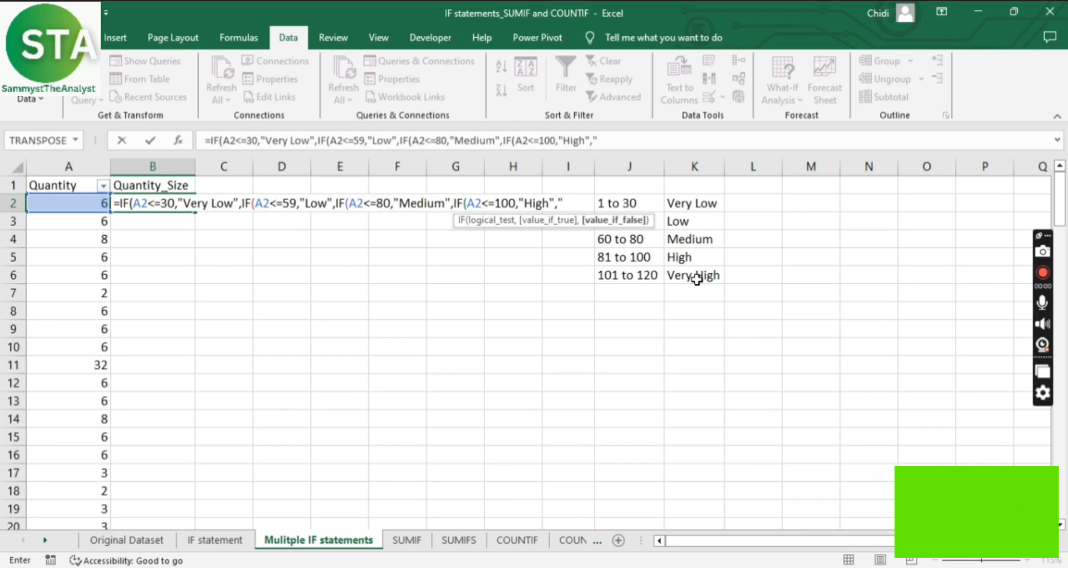
{"action": "type", "text": "Very"}
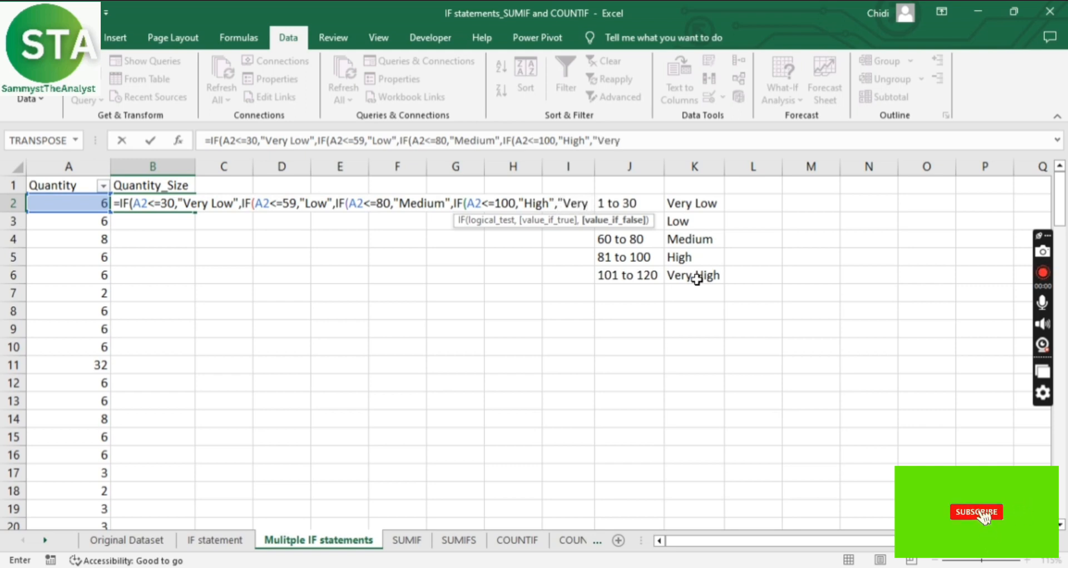
{"action": "type", "text": " High"}
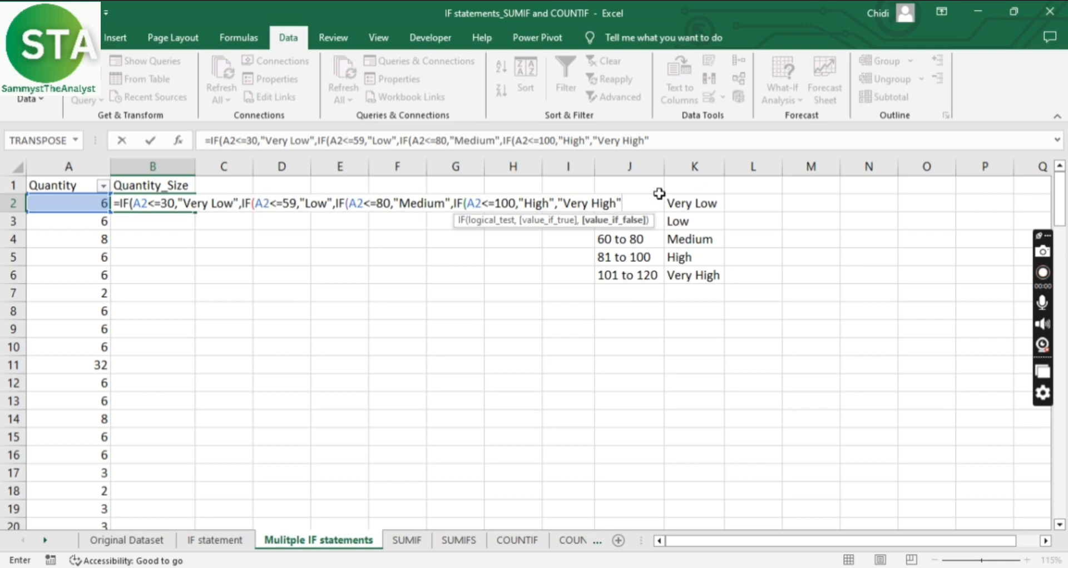
{"action": "type", "text": ")"}
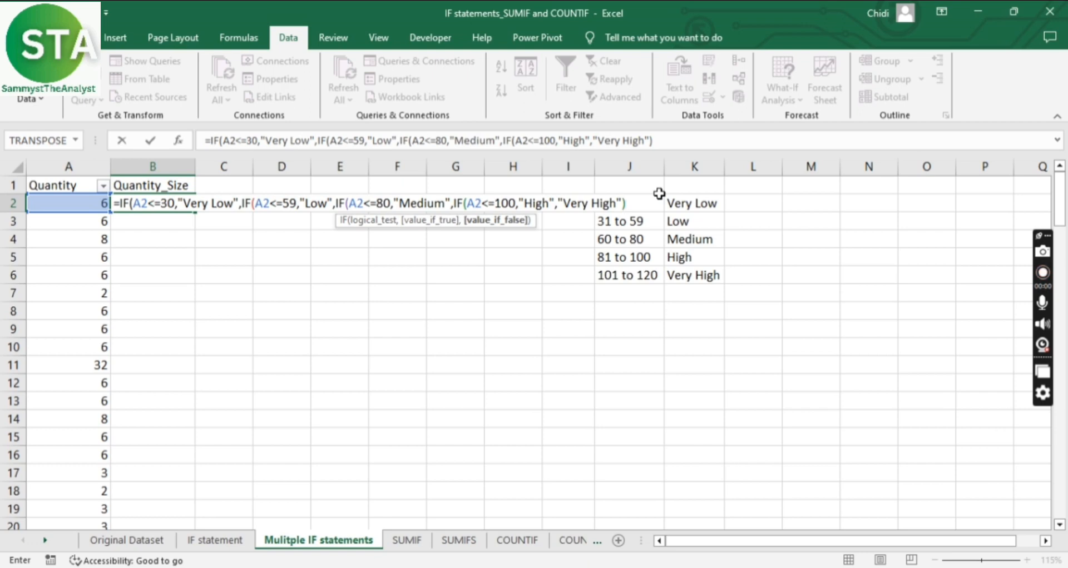
{"action": "type", "text": ")"}
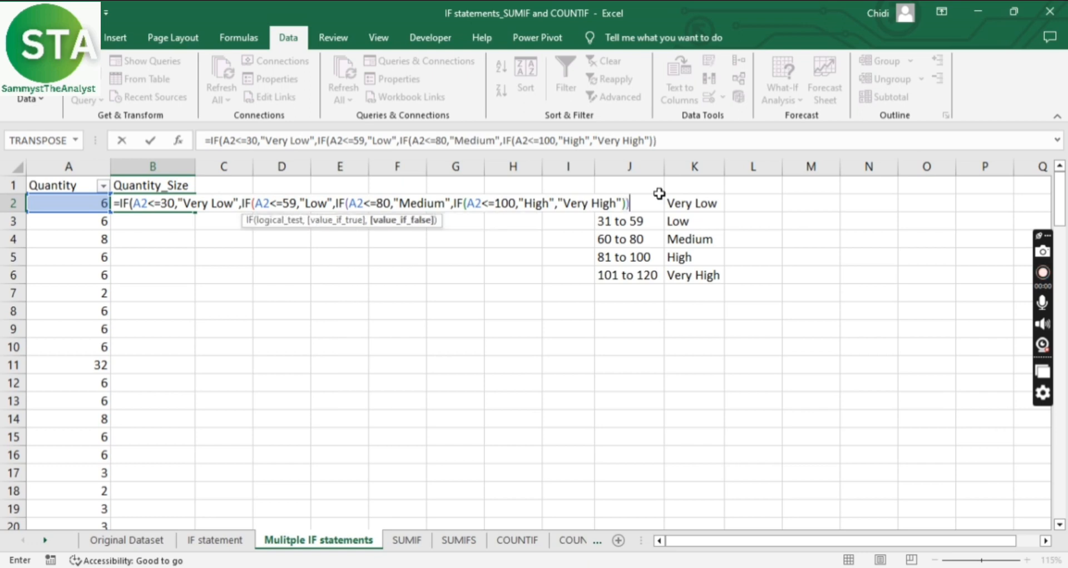
{"action": "type", "text": ")"}
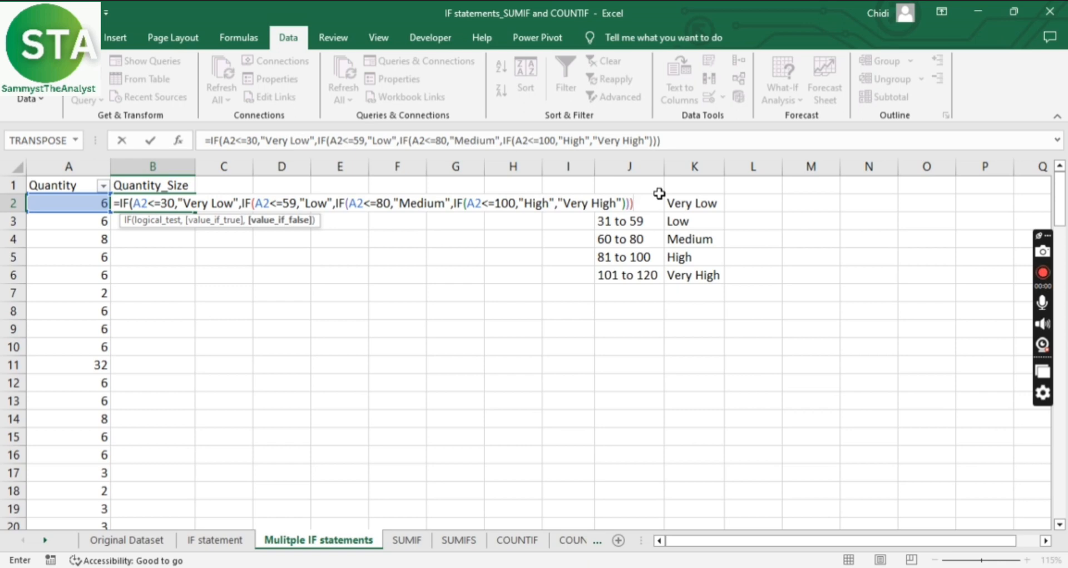
{"action": "type", "text": ")"}
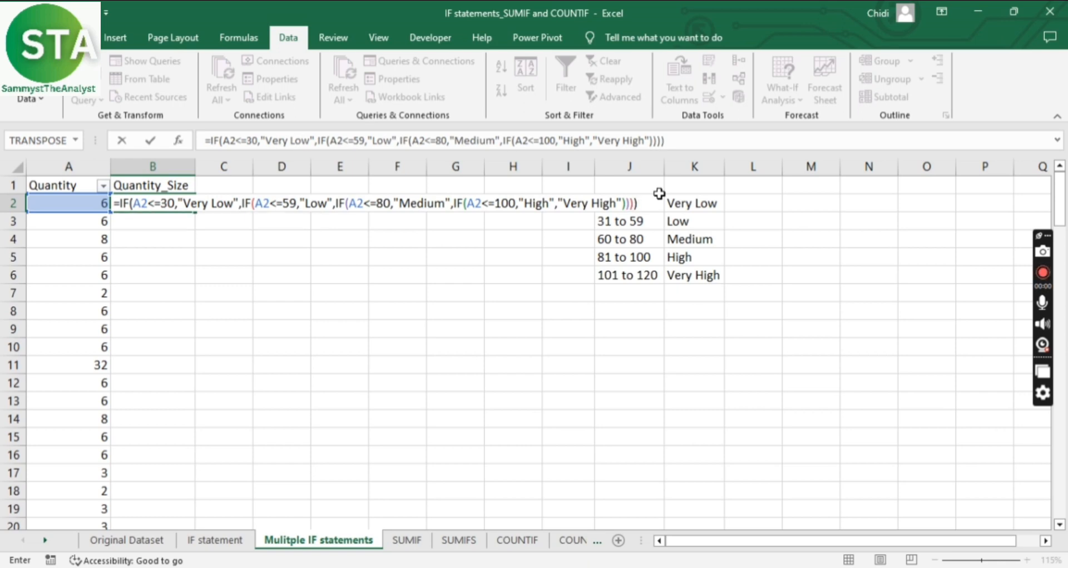
{"action": "key", "text": "Return"}
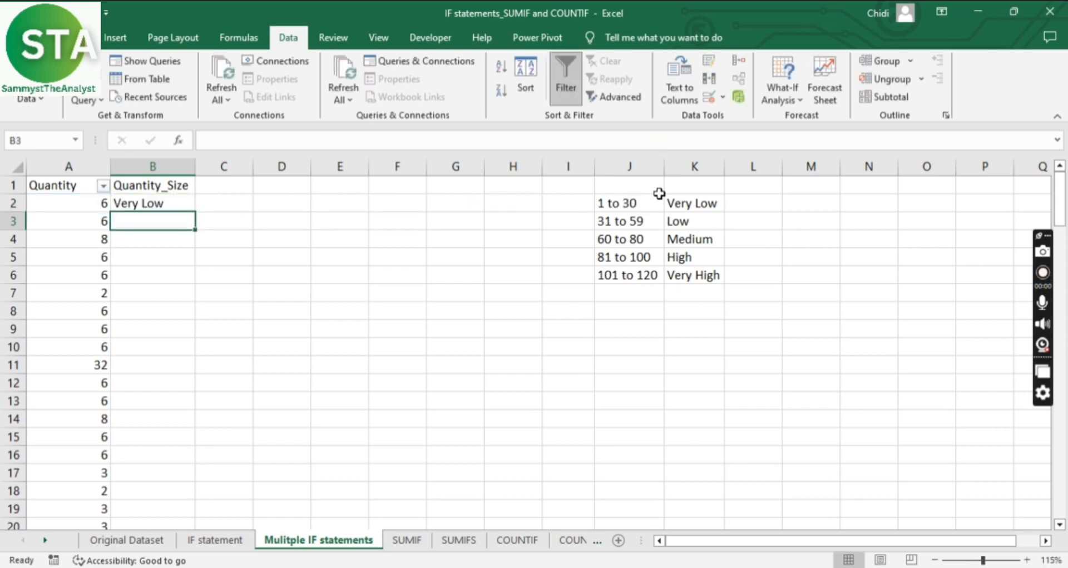
Fill the nested IF formula from B2 down the whole Quantity_Size column.
{"action": "left_click", "coordinate": [147, 205]}
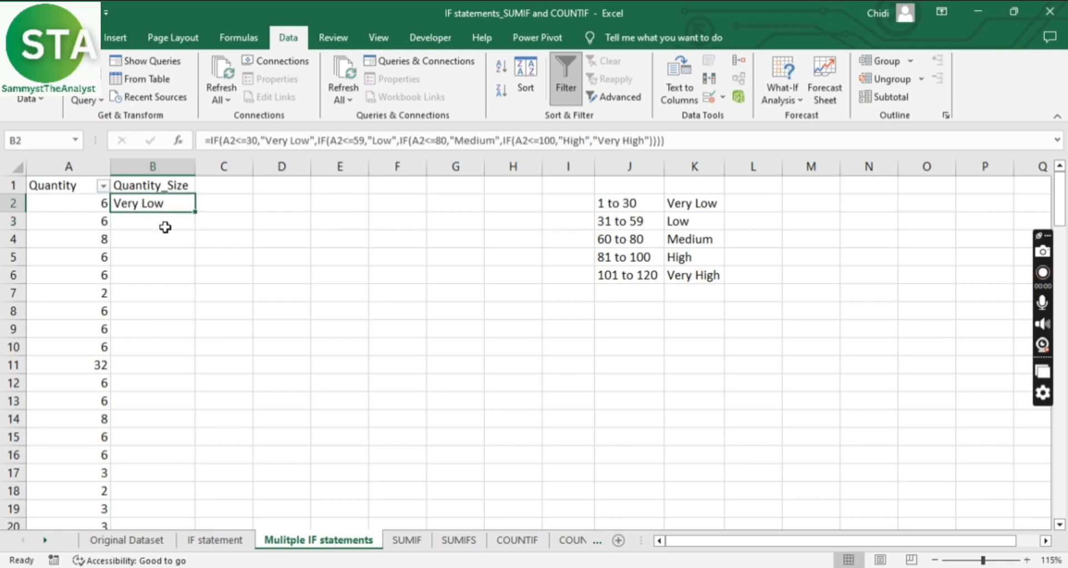
{"action": "double_click", "coordinate": [195, 213]}
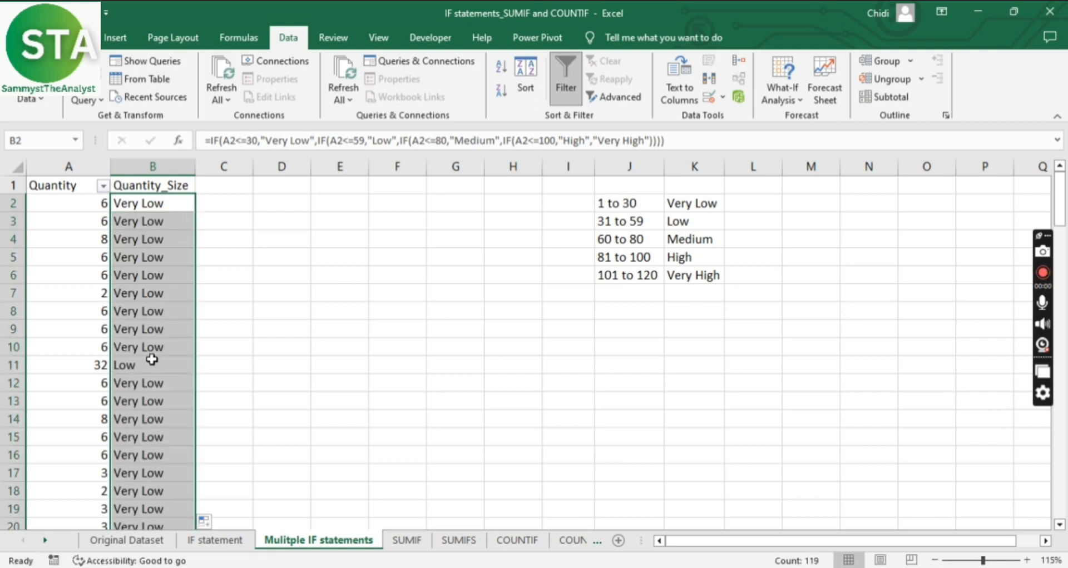
{"action": "left_click", "coordinate": [135, 272]}
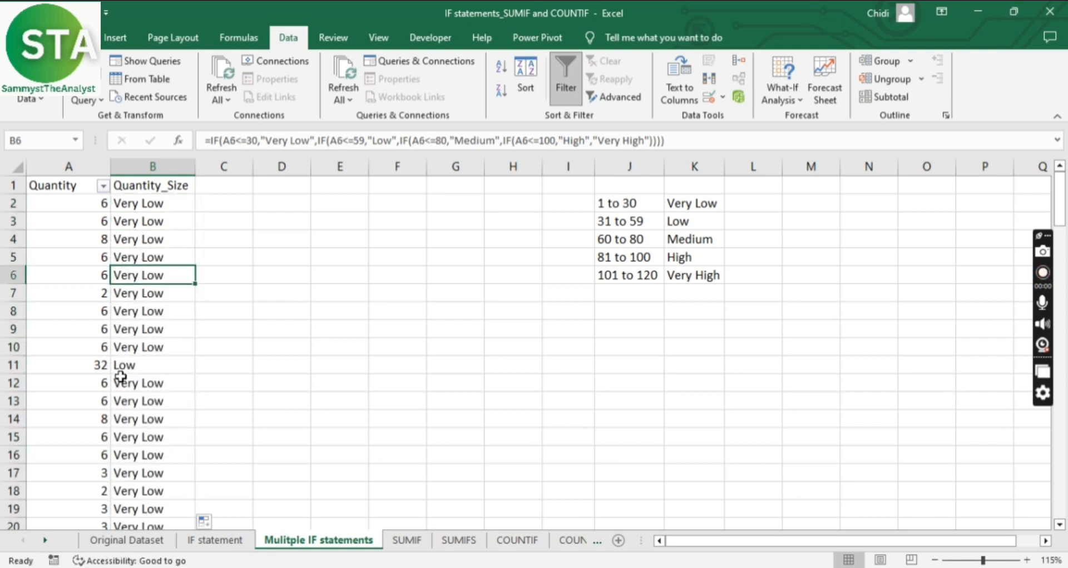
Check the size labels in B11, B33, B46 and B48 against their quantities and the range table in columns J and K.
{"action": "left_click", "coordinate": [96, 367]}
{"action": "left_click", "coordinate": [123, 368]}
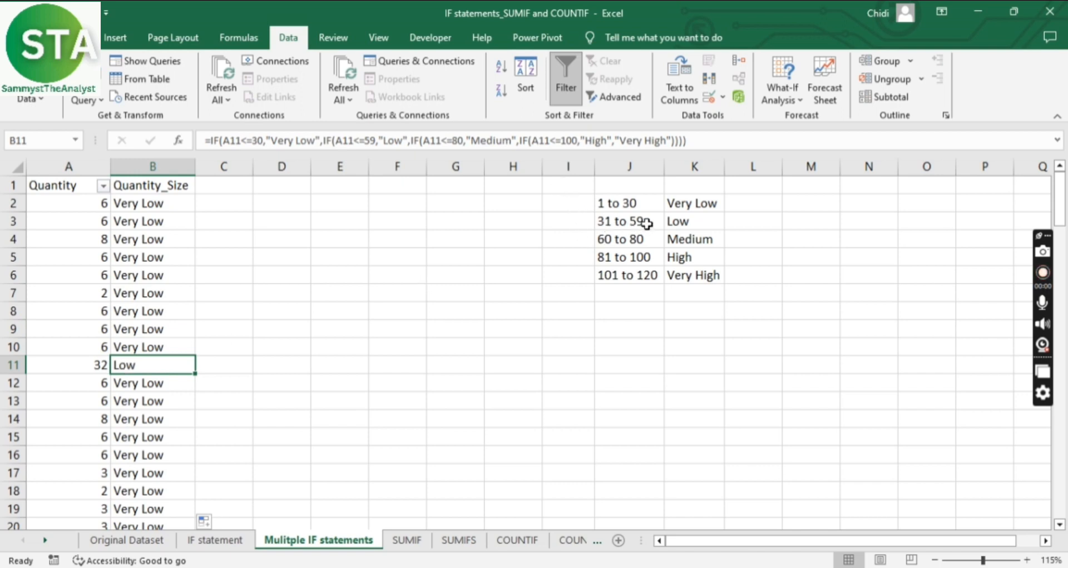
{"action": "left_click", "coordinate": [690, 220]}
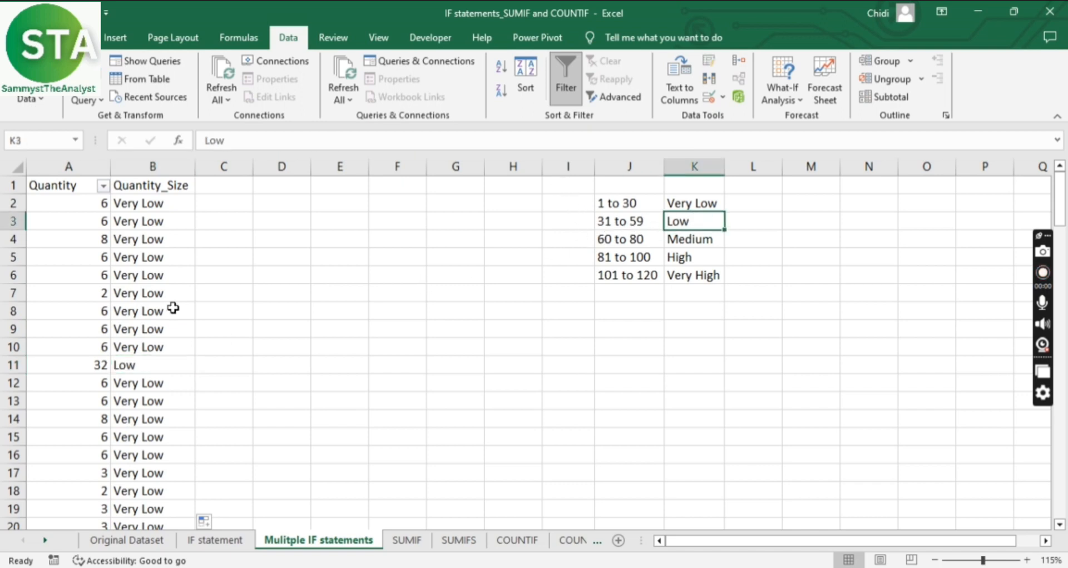
{"action": "left_click", "coordinate": [142, 364]}
{"action": "scroll", "coordinate": [144, 367], "scroll_direction": "down", "scroll_amount": 9}
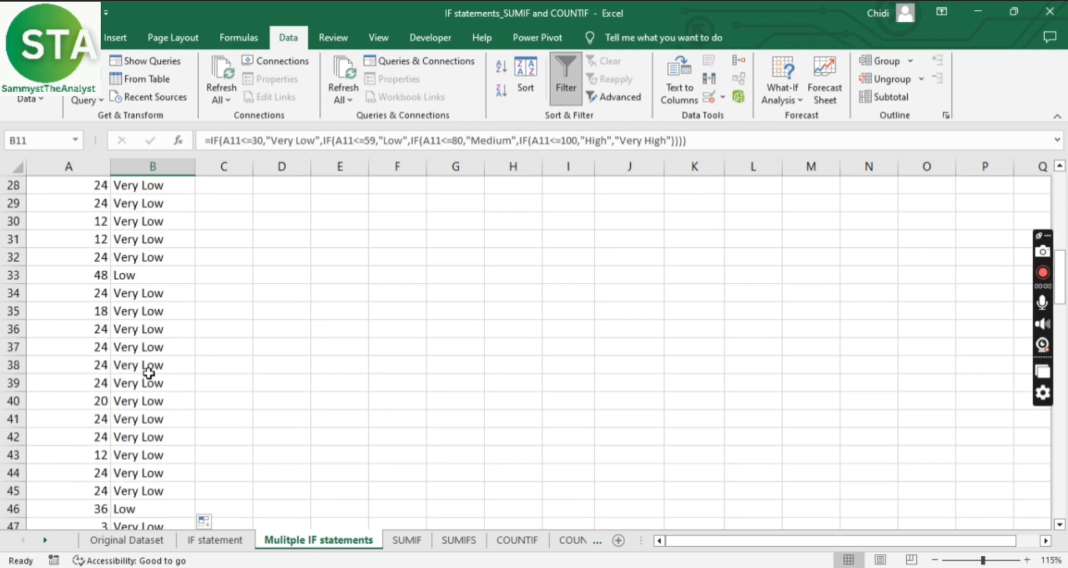
{"action": "left_click", "coordinate": [136, 277]}
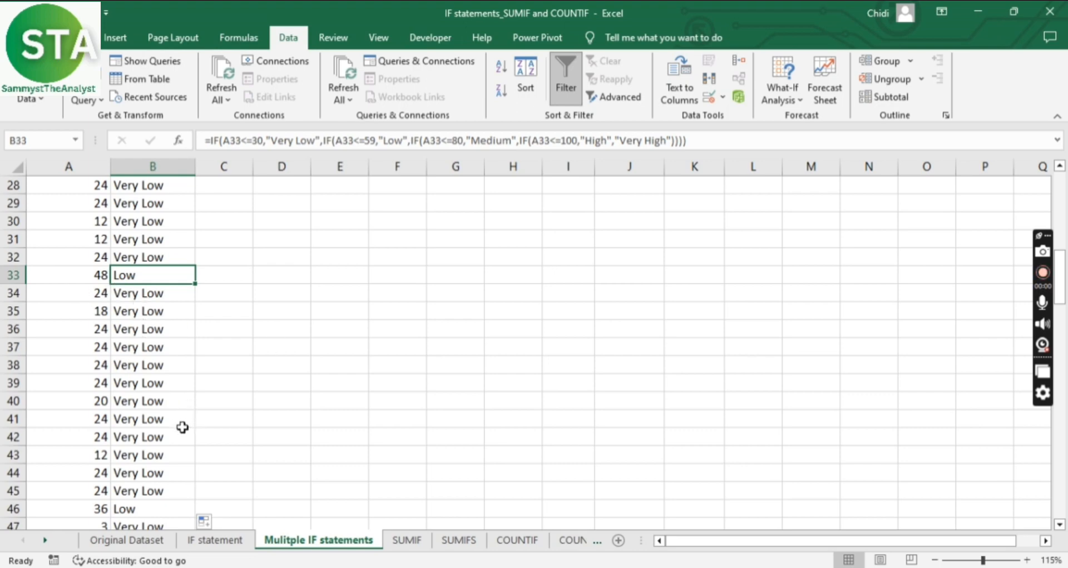
{"action": "scroll", "coordinate": [182, 427], "scroll_direction": "down", "scroll_amount": 2}
{"action": "left_click", "coordinate": [118, 398]}
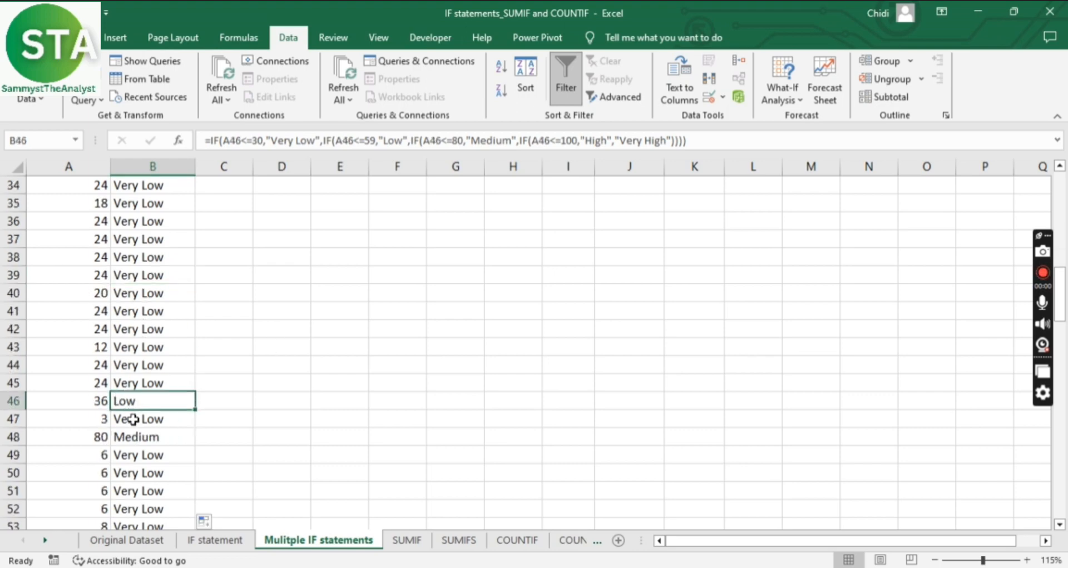
{"action": "scroll", "coordinate": [134, 420], "scroll_direction": "down", "scroll_amount": 2}
{"action": "left_click", "coordinate": [131, 330]}
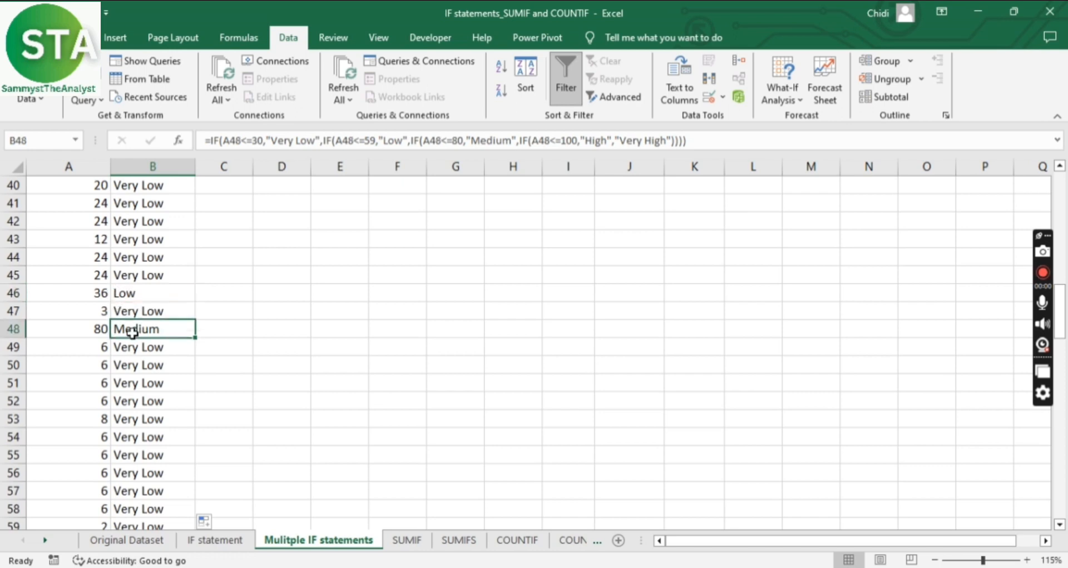
{"action": "scroll", "coordinate": [567, 334], "scroll_direction": "up", "scroll_amount": 13}
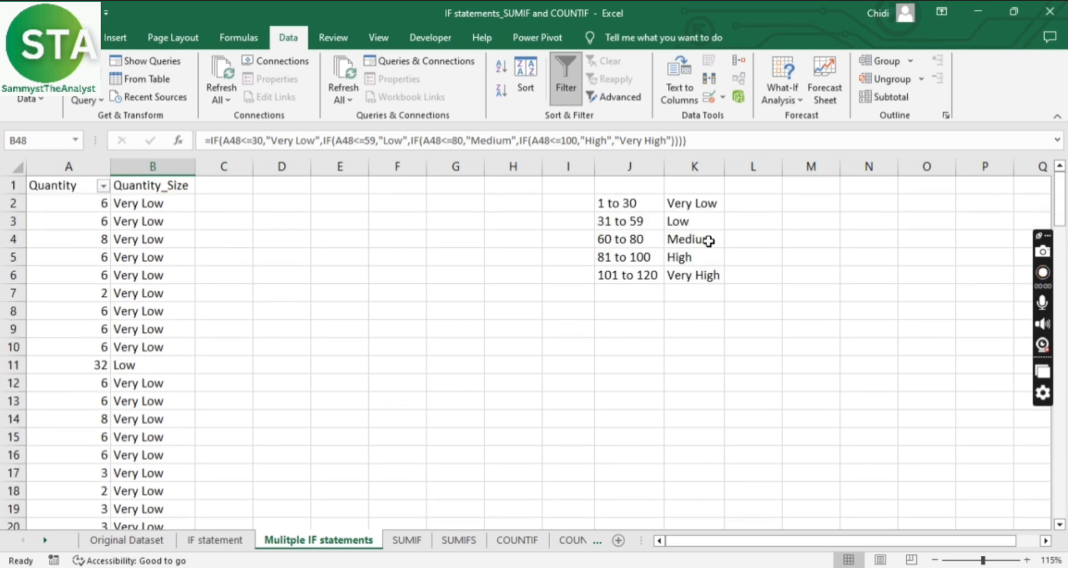
Review the remaining Quantity_Size labels down to row 120, inspecting the label in B98 against its quantity.
{"action": "scroll", "coordinate": [506, 412], "scroll_direction": "down", "scroll_amount": 20}
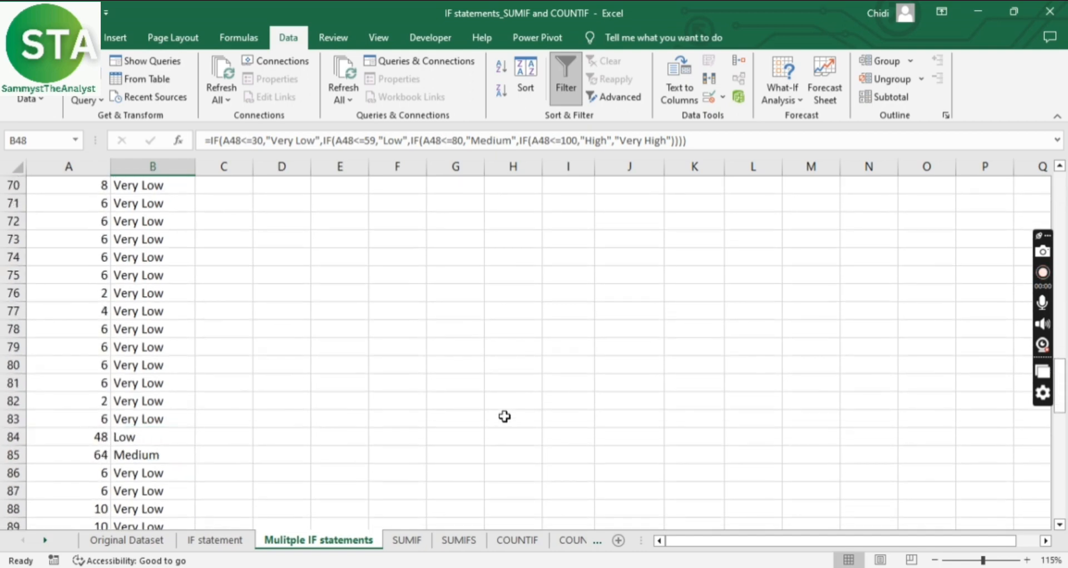
{"action": "scroll", "coordinate": [504, 416], "scroll_direction": "down", "scroll_amount": 6}
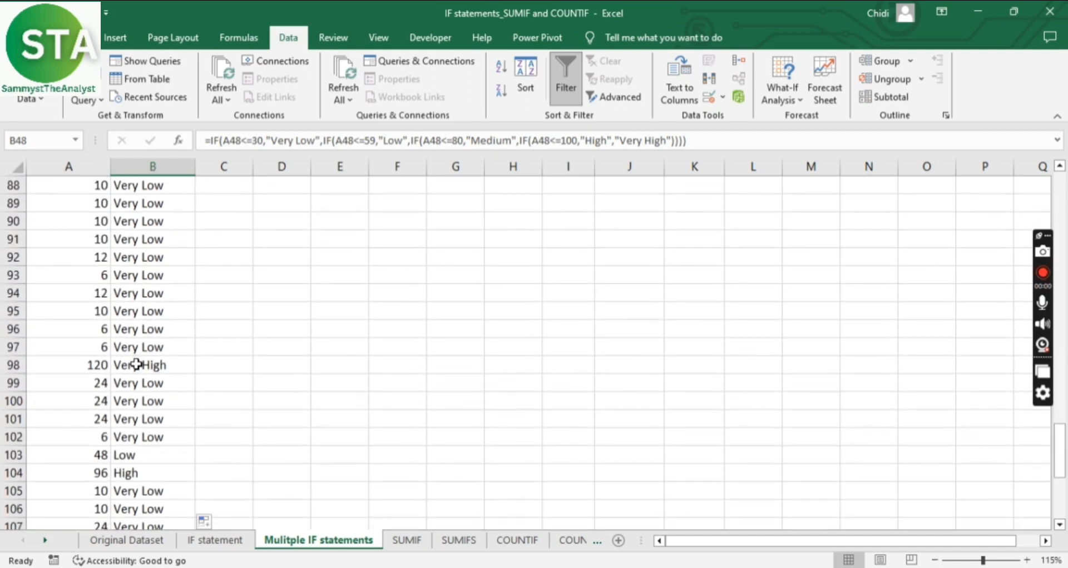
{"action": "left_click", "coordinate": [139, 367]}
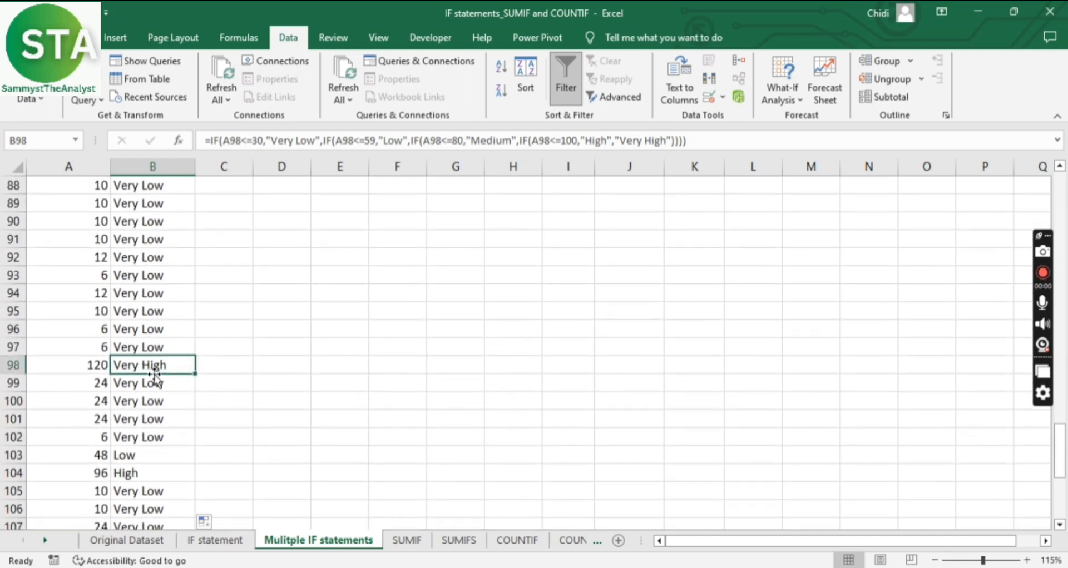
{"action": "scroll", "coordinate": [167, 387], "scroll_direction": "down", "scroll_amount": 11}
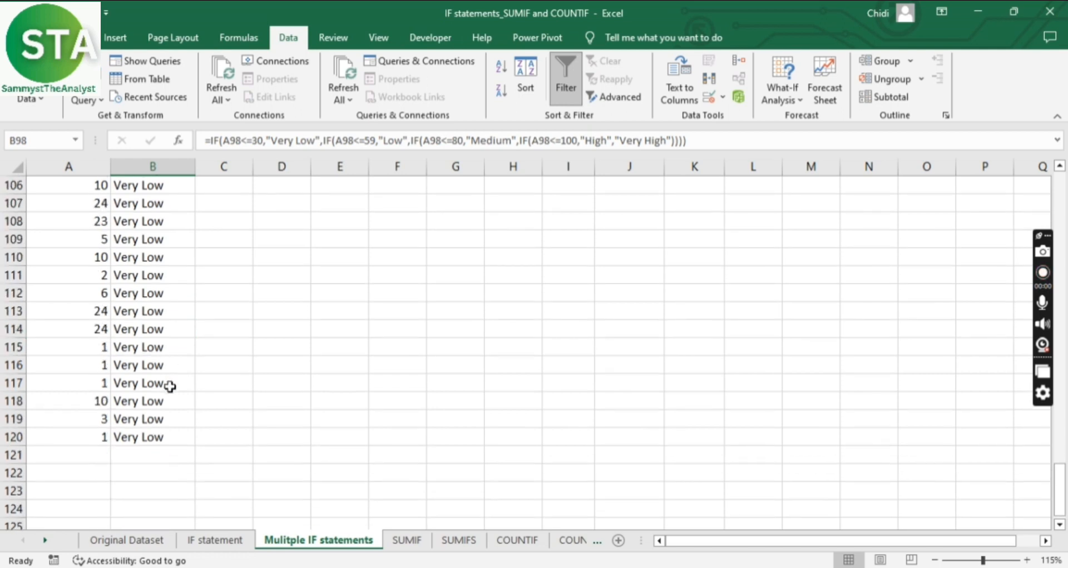
{"action": "scroll", "coordinate": [178, 388], "scroll_direction": "up", "scroll_amount": 5}
{"action": "scroll", "coordinate": [179, 389], "scroll_direction": "up", "scroll_amount": 15}
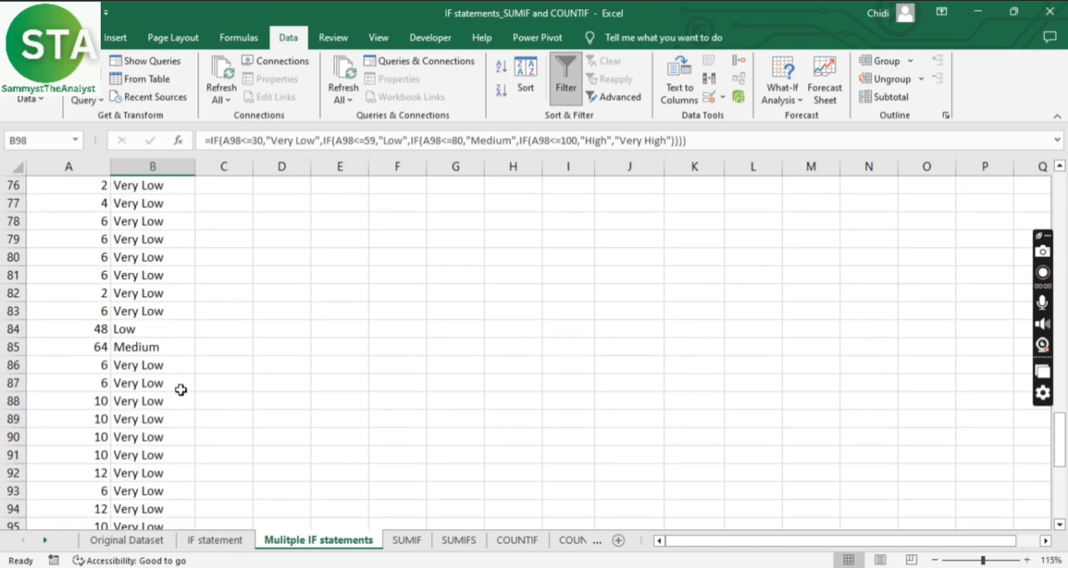
{"action": "scroll", "coordinate": [409, 269], "scroll_direction": "up", "scroll_amount": 5}
{"action": "scroll", "coordinate": [409, 269], "scroll_direction": "up", "scroll_amount": 15}
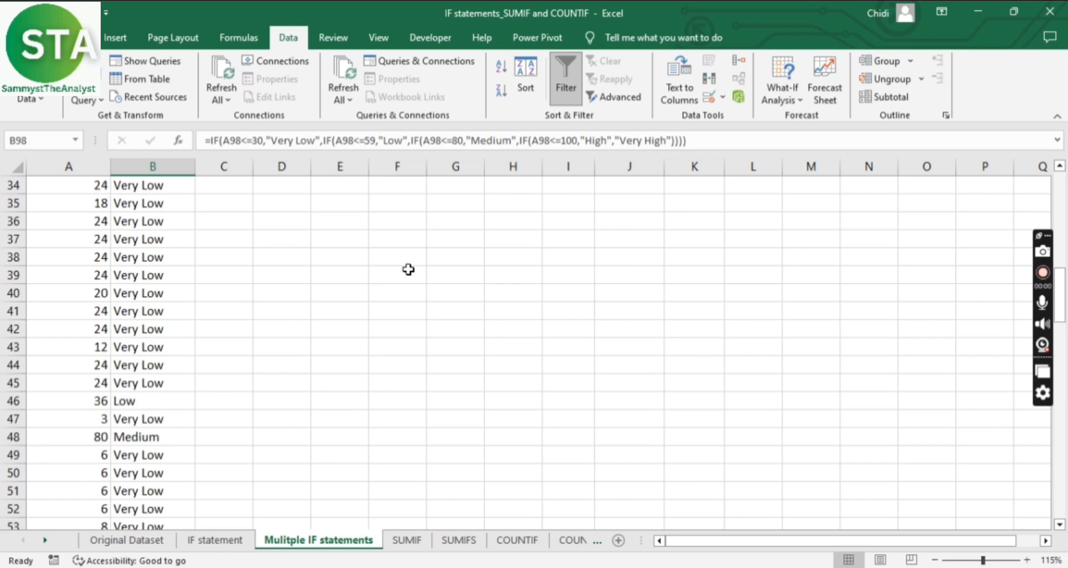